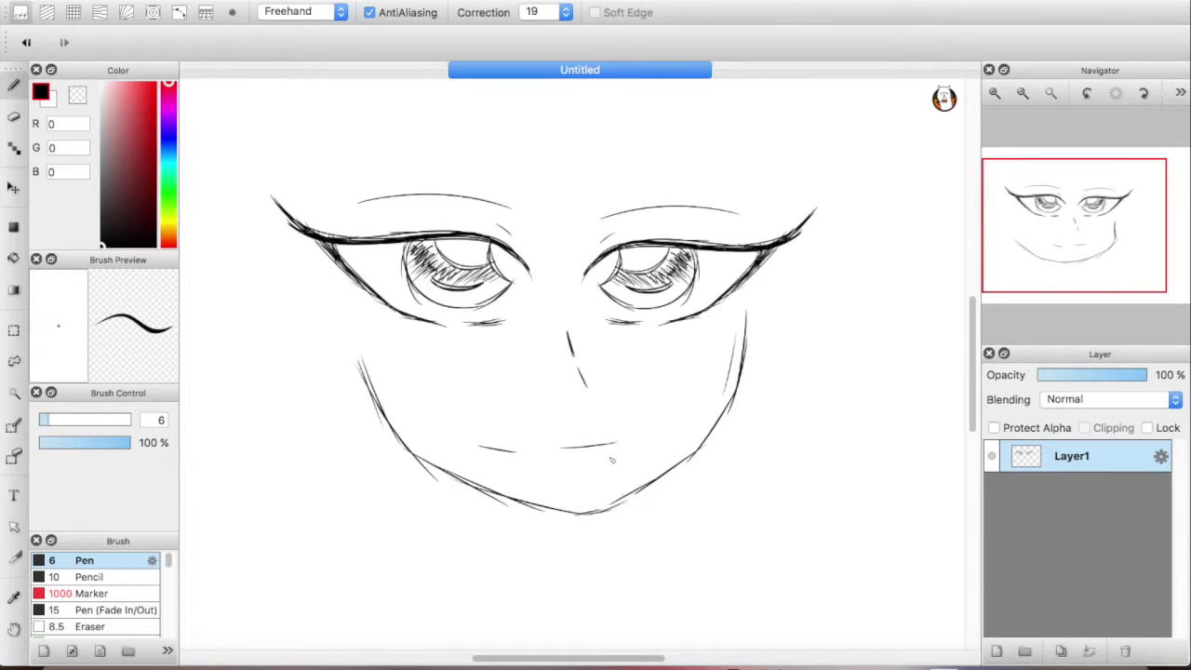
# Hatch blush marks on both cheeks and draw a long, pointed lock of hair down between the eyes.
pyautogui.moveTo(342, 385)
pyautogui.mouseDown()
pyautogui.moveTo(440, 354)
pyautogui.moveTo(351, 383)
pyautogui.mouseUp()
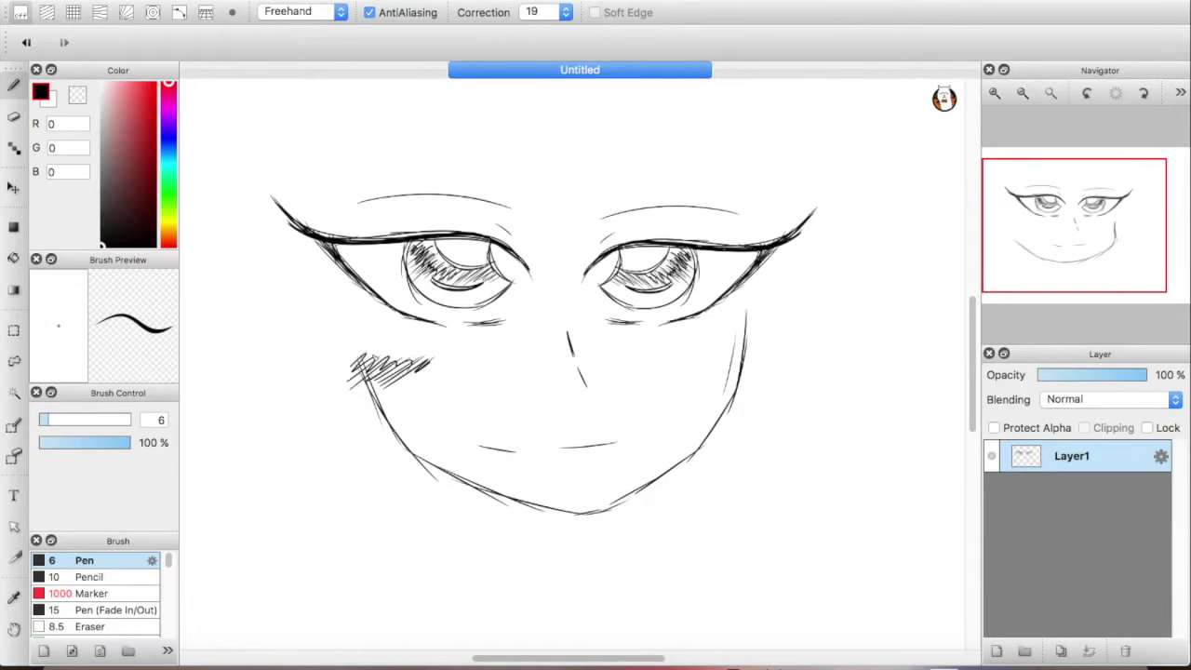
pyautogui.moveTo(704, 346)
pyautogui.mouseDown()
pyautogui.moveTo(770, 330)
pyautogui.moveTo(748, 353)
pyautogui.moveTo(717, 343)
pyautogui.mouseUp()
pyautogui.moveTo(1103, 238); pyautogui.dragTo(1070, 236)
pyautogui.moveTo(615, 142); pyautogui.dragTo(532, 460)
pyautogui.moveTo(578, 142)
pyautogui.mouseDown()
pyautogui.moveTo(543, 298)
pyautogui.moveTo(535, 443)
pyautogui.mouseUp()
# Draw curved bangs across the forehead and long hair strands along the left side of the face.
pyautogui.moveTo(1086, 249); pyautogui.dragTo(1077, 206)
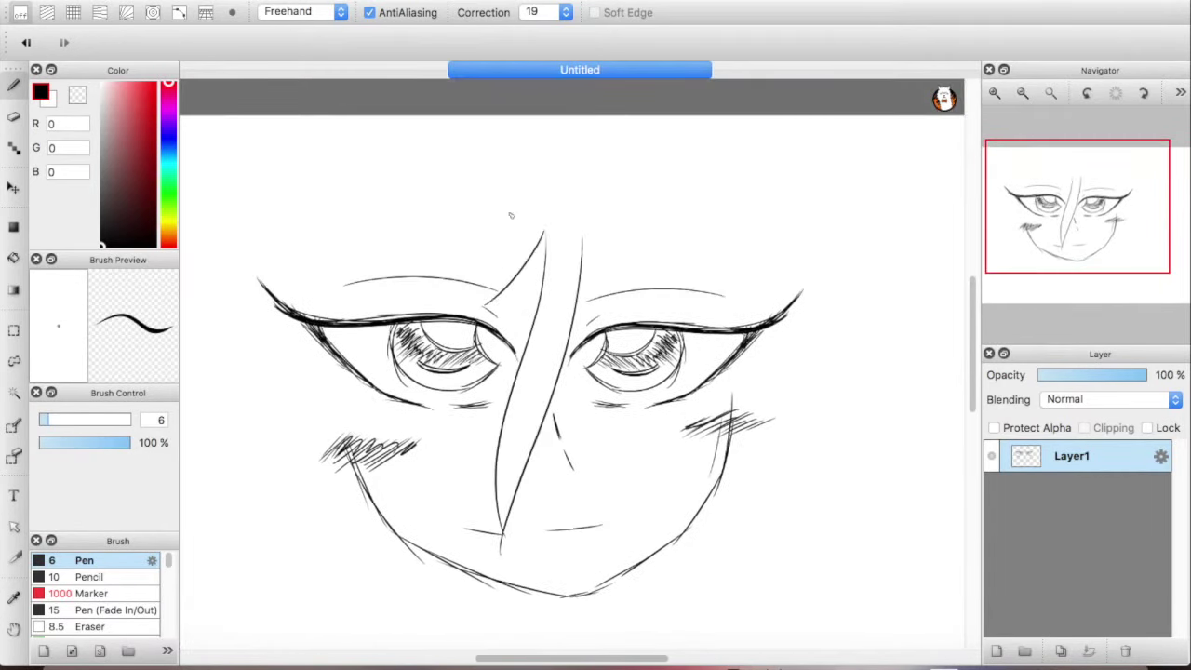
pyautogui.moveTo(499, 294); pyautogui.dragTo(479, 305)
pyautogui.moveTo(1079, 210)
pyautogui.mouseDown()
pyautogui.moveTo(1085, 222)
pyautogui.moveTo(1033, 214)
pyautogui.mouseUp()
pyautogui.moveTo(630, 289)
pyautogui.mouseDown()
pyautogui.moveTo(640, 204)
pyautogui.moveTo(678, 152)
pyautogui.mouseUp()
pyautogui.moveTo(632, 281); pyautogui.dragTo(706, 217)
pyautogui.moveTo(587, 251); pyautogui.dragTo(566, 484)
pyautogui.moveTo(562, 169); pyautogui.dragTo(563, 478)
# Sketch the neck, the V-shaped neckline and the shoulders with arm lines below the chin.
pyautogui.moveTo(1091, 214)
pyautogui.mouseDown()
pyautogui.moveTo(1097, 207)
pyautogui.moveTo(1065, 263)
pyautogui.mouseUp()
pyautogui.moveTo(558, 385)
pyautogui.mouseDown()
pyautogui.moveTo(557, 434)
pyautogui.moveTo(510, 465)
pyautogui.mouseUp()
pyautogui.moveTo(660, 406); pyautogui.dragTo(690, 457)
pyautogui.moveTo(490, 468); pyautogui.dragTo(626, 506)
pyautogui.moveTo(710, 468); pyautogui.dragTo(622, 504)
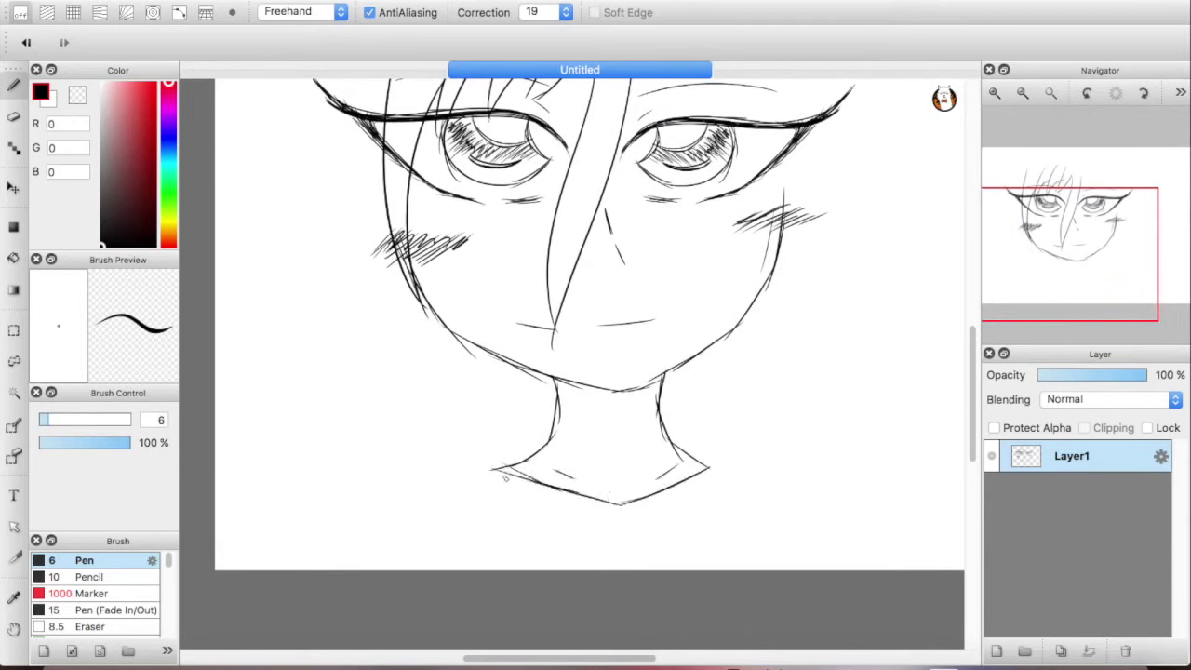
pyautogui.moveTo(495, 470); pyautogui.dragTo(384, 566)
pyautogui.moveTo(713, 470)
pyautogui.mouseDown()
pyautogui.moveTo(796, 500)
pyautogui.moveTo(809, 536)
pyautogui.moveTo(742, 527)
pyautogui.mouseUp()
pyautogui.moveTo(504, 496); pyautogui.dragTo(486, 553)
# Draw the long wavy hair locks falling on the left side of the face to the shoulder.
pyautogui.moveTo(1063, 265); pyautogui.dragTo(1048, 240)
pyautogui.moveTo(485, 364); pyautogui.dragTo(495, 521)
pyautogui.moveTo(419, 282); pyautogui.dragTo(492, 492)
pyautogui.moveTo(362, 258); pyautogui.dragTo(425, 566)
pyautogui.moveTo(421, 323)
pyautogui.mouseDown()
pyautogui.moveTo(469, 569)
pyautogui.moveTo(443, 579)
pyautogui.mouseUp()
pyautogui.moveTo(468, 554); pyautogui.dragTo(486, 624)
pyautogui.moveTo(536, 529); pyautogui.dragTo(508, 589)
pyautogui.moveTo(578, 480); pyautogui.dragTo(578, 568)
# Draw bangs above the right eye and the first long hair strands beside the right cheek.
pyautogui.moveTo(1062, 253); pyautogui.dragTo(1080, 236)
pyautogui.moveTo(584, 154); pyautogui.dragTo(664, 240)
pyautogui.moveTo(609, 116); pyautogui.dragTo(644, 191)
pyautogui.moveTo(724, 343); pyautogui.dragTo(756, 464)
pyautogui.moveTo(797, 226); pyautogui.dragTo(751, 479)
# Draw the wavy outer and lower hair locks on the right side down over the shoulder.
pyautogui.moveTo(1075, 233); pyautogui.dragTo(1079, 244)
pyautogui.moveTo(834, 259); pyautogui.dragTo(823, 527)
pyautogui.moveTo(797, 296)
pyautogui.mouseDown()
pyautogui.moveTo(770, 519)
pyautogui.moveTo(777, 642)
pyautogui.mouseUp()
pyautogui.moveTo(730, 503); pyautogui.dragTo(749, 644)
pyautogui.moveTo(658, 454); pyautogui.dragTo(722, 575)
pyautogui.moveTo(689, 386); pyautogui.dragTo(696, 535)
pyautogui.moveTo(644, 507); pyautogui.dragTo(600, 558)
pyautogui.moveTo(651, 456); pyautogui.dragTo(689, 521)
# Sketch the rounded top outline of the hair from the left side over the crown to the right side.
pyautogui.moveTo(1064, 222); pyautogui.dragTo(1070, 217)
pyautogui.scroll(-1, 1047, 157)
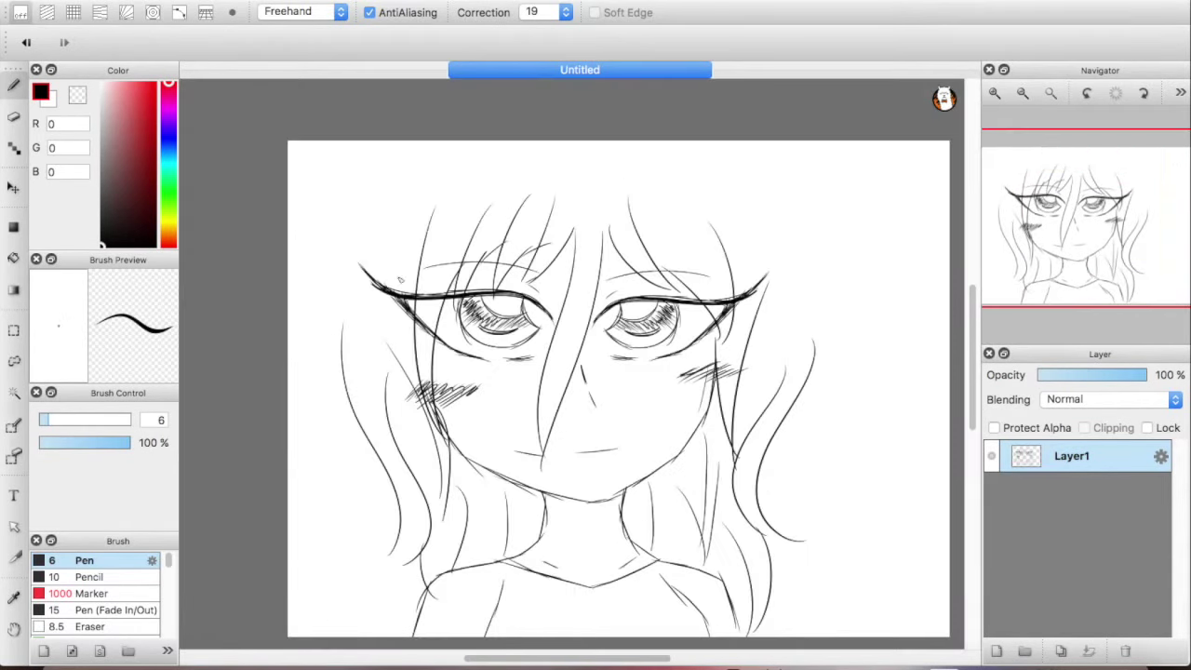
pyautogui.moveTo(345, 292)
pyautogui.mouseDown()
pyautogui.moveTo(361, 239)
pyautogui.moveTo(419, 198)
pyautogui.mouseUp()
pyautogui.moveTo(352, 272); pyautogui.dragTo(503, 141)
pyautogui.moveTo(404, 199); pyautogui.dragTo(503, 141)
pyautogui.moveTo(811, 360); pyautogui.dragTo(740, 174)
pyautogui.moveTo(802, 230); pyautogui.dragTo(626, 141)
pyautogui.moveTo(677, 163); pyautogui.dragTo(594, 142)
# Sketch a large pointed animal ear on each side of the head.
pyautogui.moveTo(735, 172)
pyautogui.mouseDown()
pyautogui.moveTo(947, 160)
pyautogui.moveTo(819, 281)
pyautogui.mouseUp()
pyautogui.moveTo(942, 191); pyautogui.dragTo(831, 334)
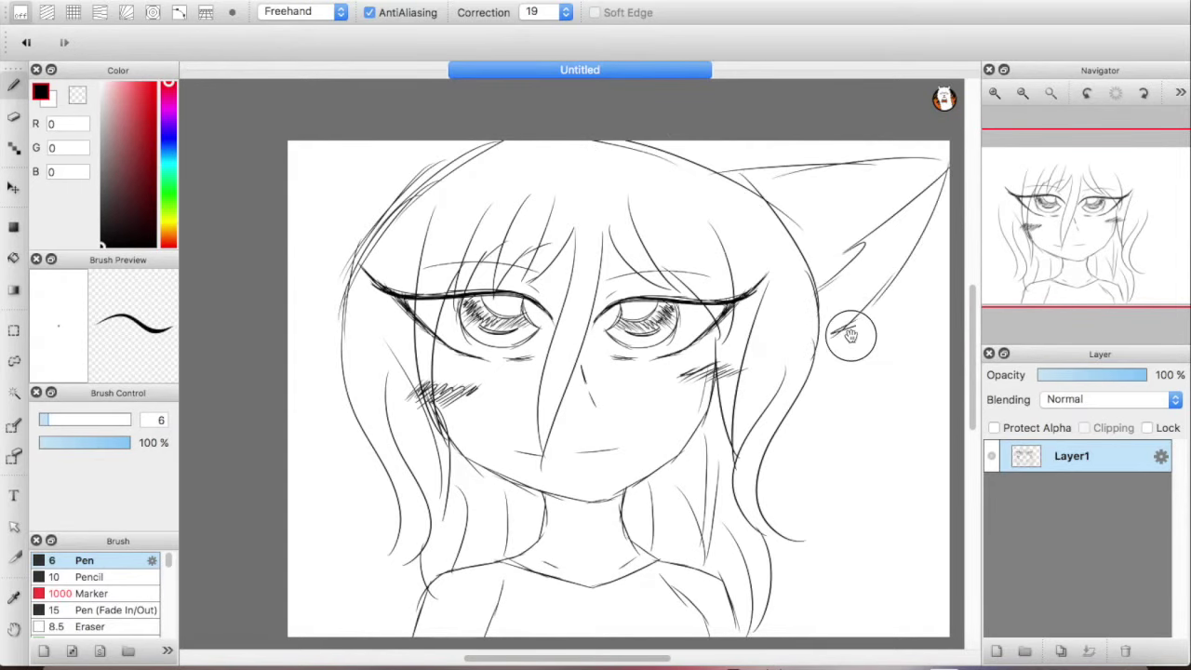
pyautogui.moveTo(303, 147); pyautogui.dragTo(317, 322)
# Add small jagged fur tufts and inner-edge details to both ears.
pyautogui.moveTo(1070, 226)
pyautogui.mouseDown()
pyautogui.moveTo(1068, 242)
pyautogui.moveTo(1080, 233)
pyautogui.mouseUp()
pyautogui.moveTo(836, 167); pyautogui.dragTo(823, 207)
pyautogui.moveTo(331, 150); pyautogui.dragTo(345, 148)
pyautogui.moveTo(319, 177)
pyautogui.mouseDown()
pyautogui.moveTo(335, 173)
pyautogui.moveTo(291, 231)
pyautogui.mouseUp()
pyautogui.moveTo(842, 225); pyautogui.dragTo(849, 272)
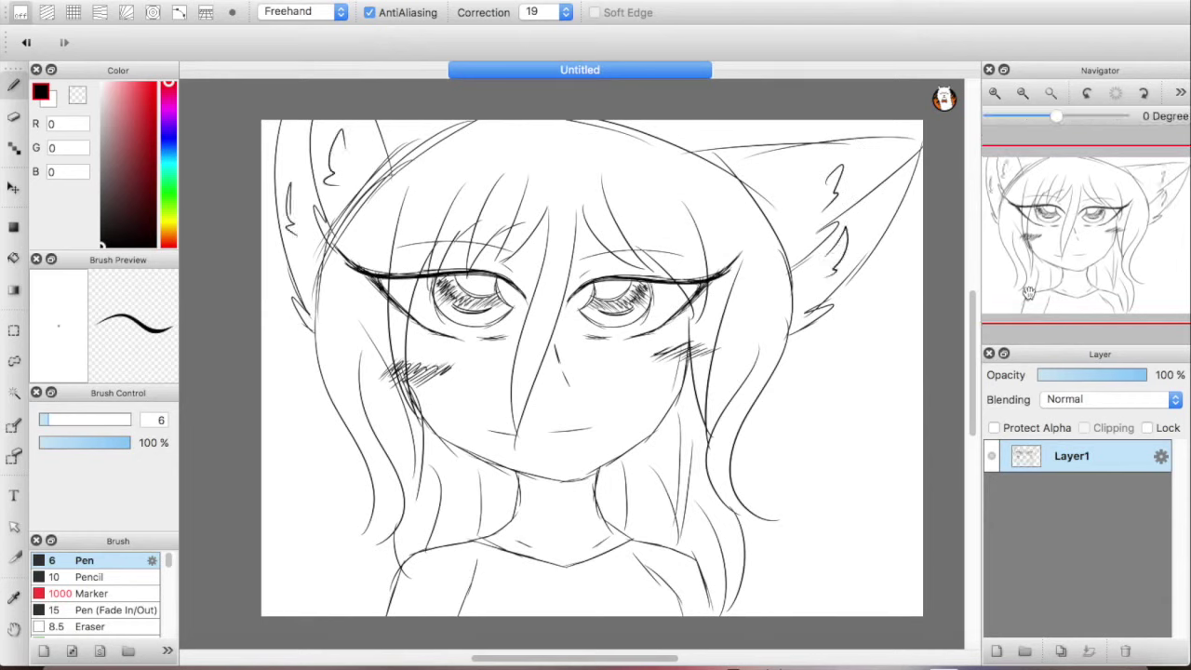
# Add a new layer beneath the line art and set up a size 20 Marker in lavender (RGB 198, 196, 255).
pyautogui.click(997, 652)
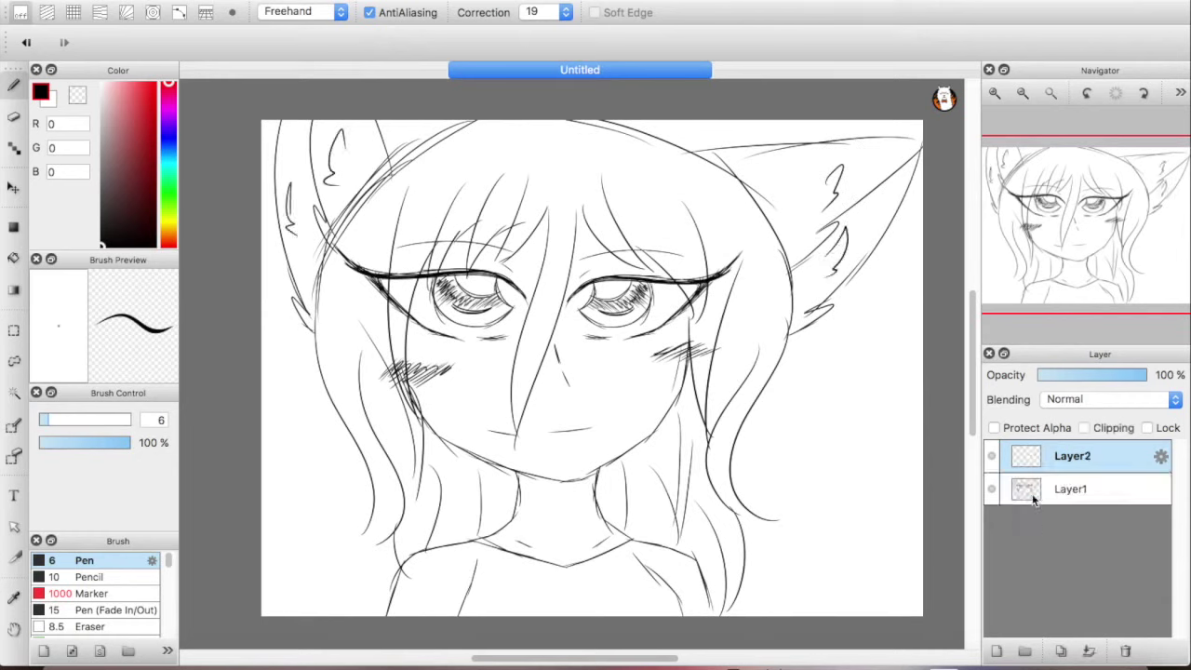
pyautogui.moveTo(1036, 458); pyautogui.dragTo(1036, 503)
pyautogui.scroll(5, 991, 183)
pyautogui.moveTo(1078, 237)
pyautogui.mouseDown()
pyautogui.moveTo(1087, 248)
pyautogui.moveTo(1097, 216)
pyautogui.mouseUp()
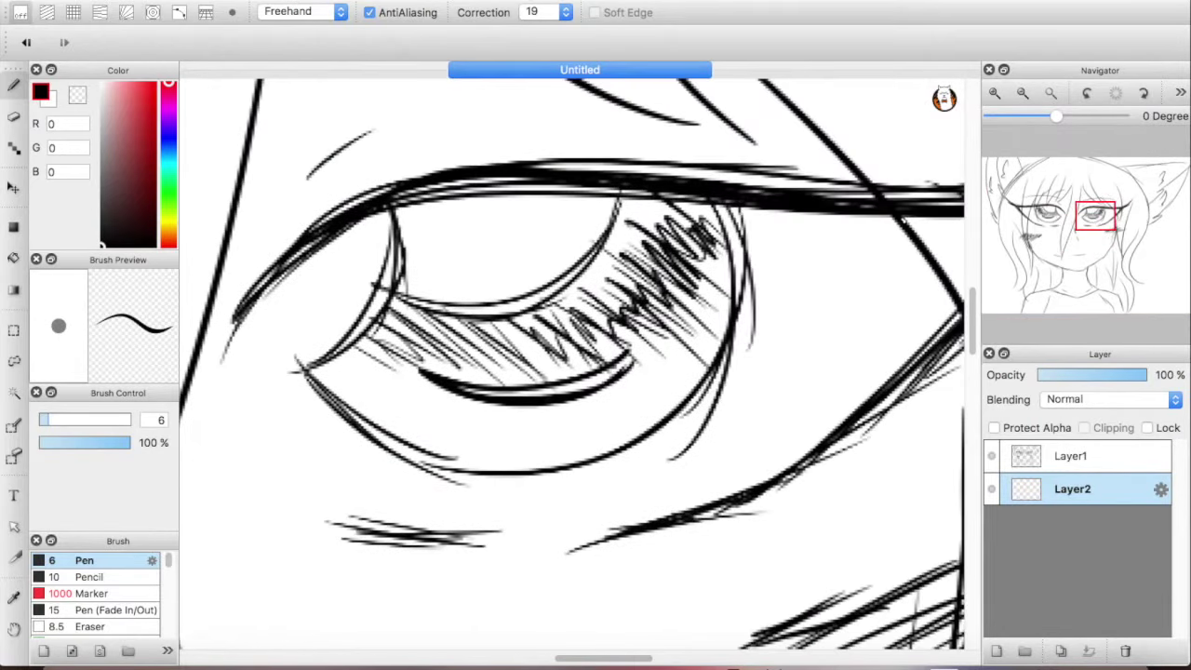
pyautogui.click(87, 596)
pyautogui.moveTo(84, 420); pyautogui.dragTo(76, 419)
pyautogui.click(168, 136)
pyautogui.click(113, 83)
# Set the stroke correction to 0 and paint the hatched upper part of the right eye's iris lavender.
pyautogui.moveTo(381, 316)
pyautogui.mouseDown()
pyautogui.moveTo(429, 339)
pyautogui.moveTo(463, 331)
pyautogui.mouseUp()
pyautogui.click(543, 11)
pyautogui.click(543, 7)
pyautogui.moveTo(651, 200)
pyautogui.mouseDown()
pyautogui.moveTo(642, 232)
pyautogui.moveTo(624, 190)
pyautogui.moveTo(521, 322)
pyautogui.moveTo(407, 304)
pyautogui.moveTo(349, 344)
pyautogui.moveTo(466, 381)
pyautogui.moveTo(569, 369)
pyautogui.mouseUp()
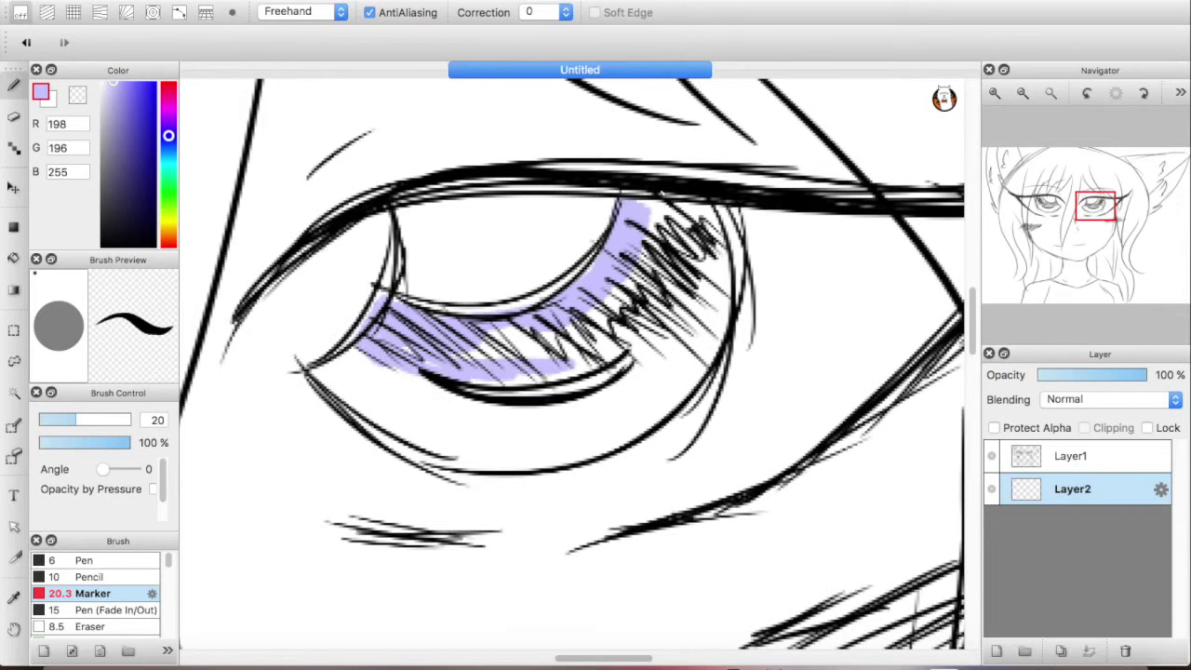
pyautogui.press('XF86AudioLowerVolume')
pyautogui.moveTo(614, 200)
pyautogui.mouseDown()
pyautogui.moveTo(717, 223)
pyautogui.moveTo(721, 270)
pyautogui.moveTo(633, 340)
pyautogui.moveTo(474, 374)
pyautogui.moveTo(521, 368)
pyautogui.moveTo(442, 361)
pyautogui.moveTo(656, 284)
pyautogui.moveTo(693, 218)
pyautogui.moveTo(614, 266)
pyautogui.mouseUp()
pyautogui.moveTo(727, 279); pyautogui.dragTo(649, 328)
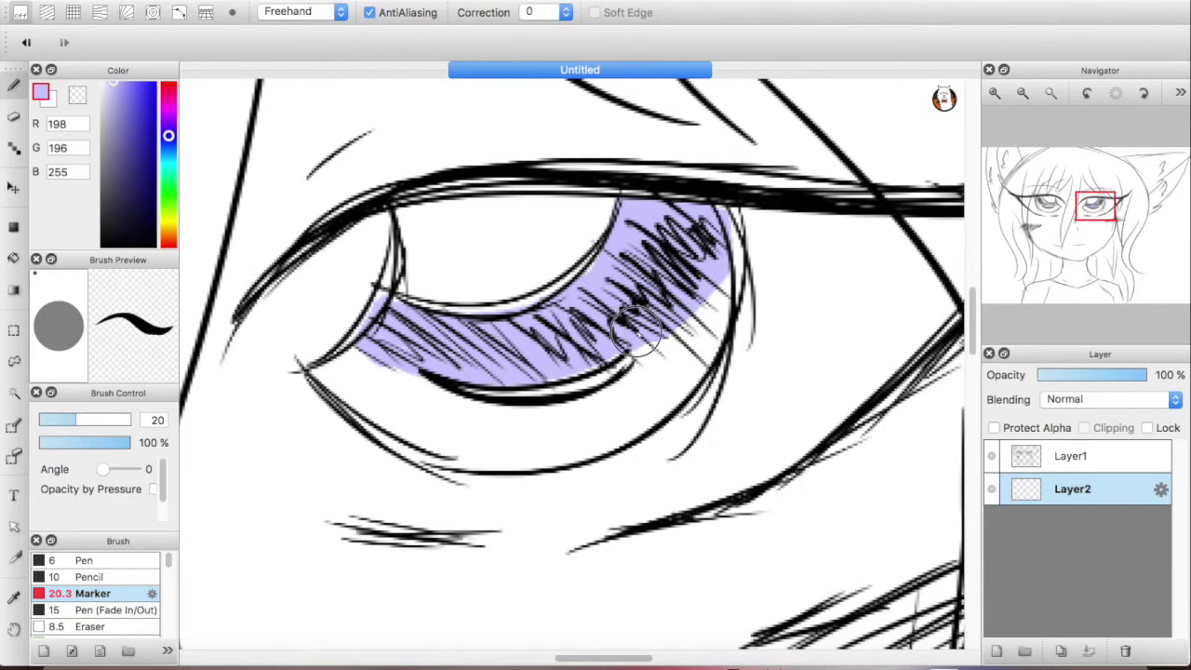
# Paint the hatched upper part of the left eye's iris bright yellow (RGB 244, 255, 0).
pyautogui.scroll(-5, 385, 326)
pyautogui.scroll(5, 384, 325)
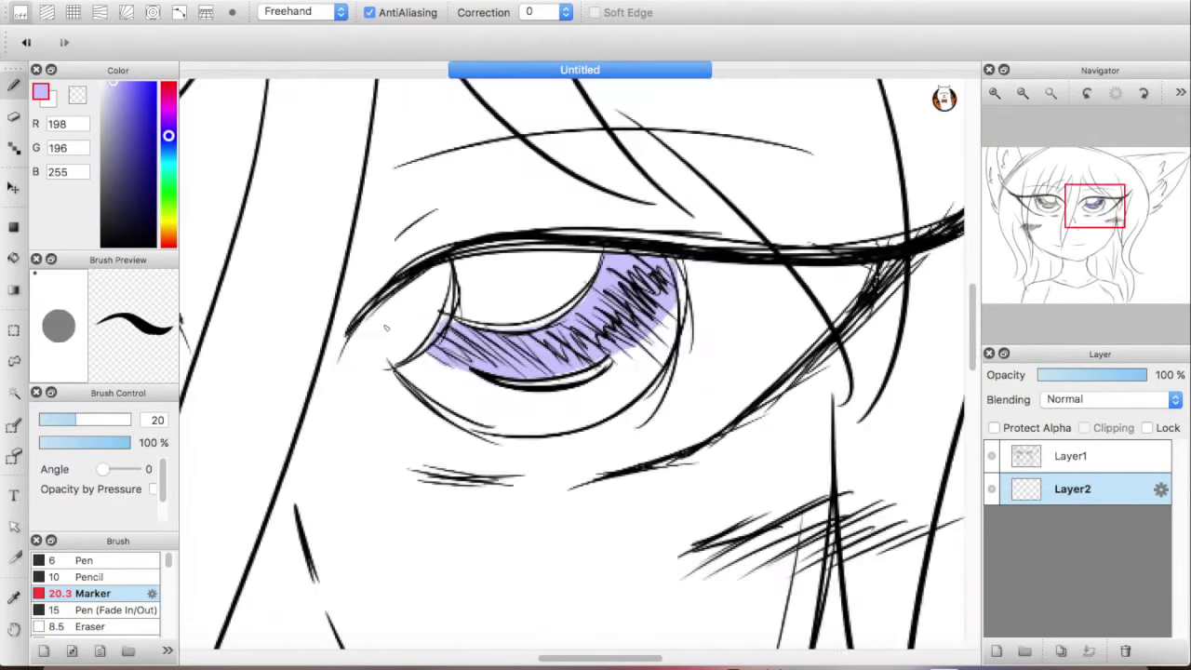
pyautogui.moveTo(1057, 213); pyautogui.dragTo(1038, 203)
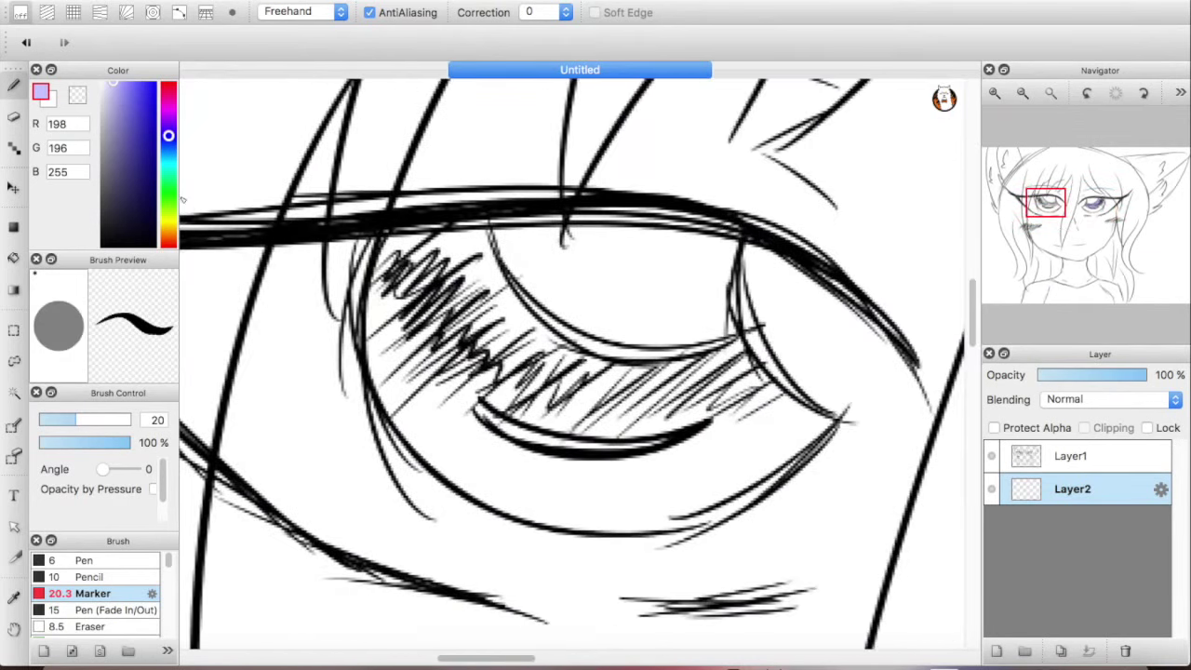
pyautogui.click(168, 215)
pyautogui.click(136, 80)
pyautogui.moveTo(402, 240)
pyautogui.mouseDown()
pyautogui.moveTo(370, 283)
pyautogui.moveTo(391, 303)
pyautogui.moveTo(381, 307)
pyautogui.mouseUp()
pyautogui.moveTo(471, 398)
pyautogui.mouseDown()
pyautogui.moveTo(392, 312)
pyautogui.moveTo(476, 391)
pyautogui.moveTo(484, 232)
pyautogui.moveTo(558, 354)
pyautogui.moveTo(758, 367)
pyautogui.moveTo(739, 399)
pyautogui.moveTo(540, 420)
pyautogui.moveTo(644, 439)
pyautogui.moveTo(670, 395)
pyautogui.moveTo(478, 329)
pyautogui.moveTo(625, 415)
pyautogui.moveTo(475, 341)
pyautogui.mouseUp()
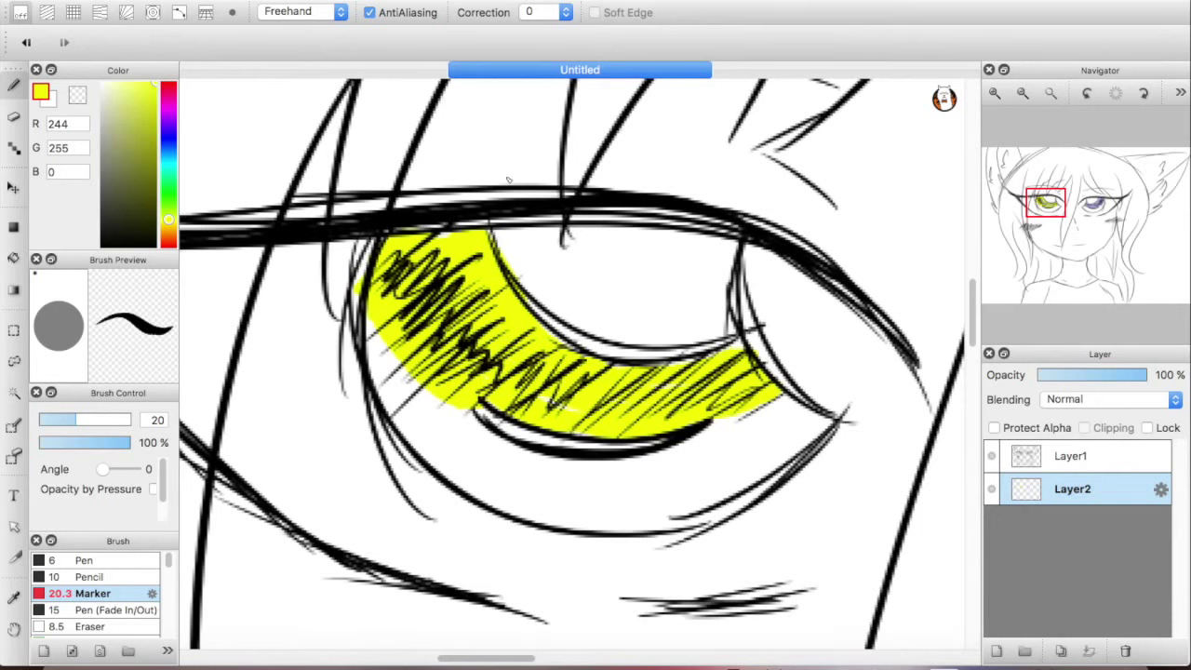
# Add a layer above Layer2, reselect Layer2 and set the Pen to a pale cream skin colour (RGB 255, 241, 189).
pyautogui.scroll(-8, 509, 179)
pyautogui.moveTo(1094, 268); pyautogui.dragTo(1068, 233)
pyautogui.click(996, 651)
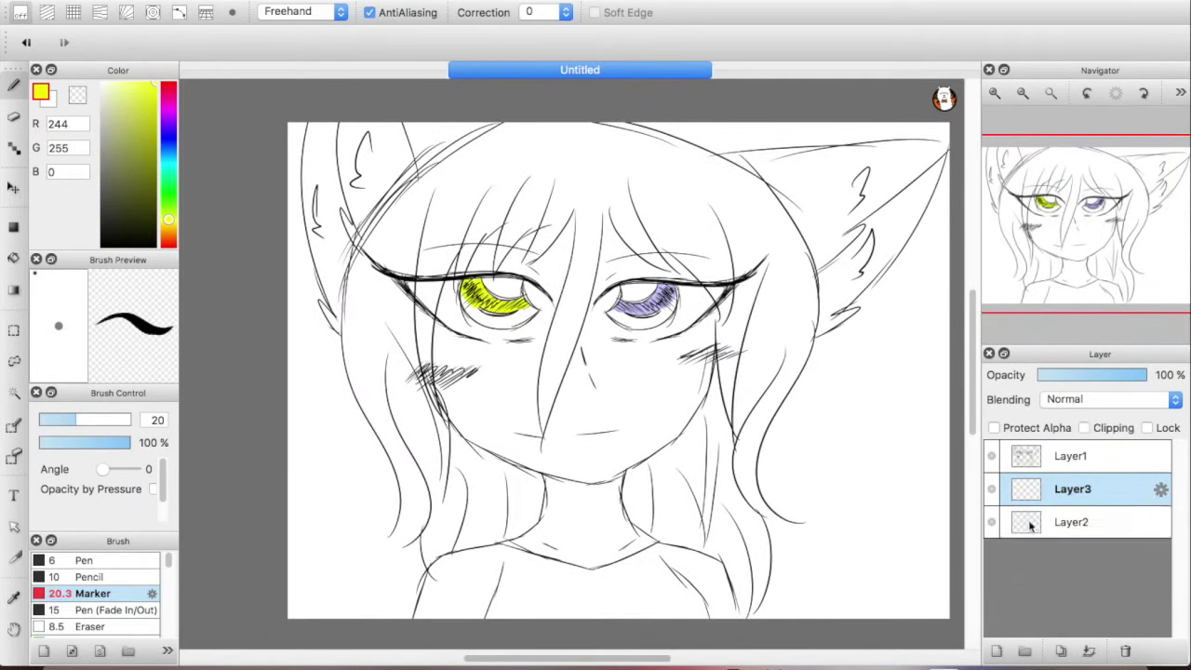
pyautogui.click(1033, 522)
pyautogui.moveTo(1071, 237); pyautogui.dragTo(1066, 231)
pyautogui.click(84, 560)
pyautogui.moveTo(121, 112); pyautogui.dragTo(122, 53)
# Close the gaps in the left eye's lower lid and inner corner with cream pen strokes.
pyautogui.press('super+plus')
pyautogui.press('super+plus')
pyautogui.press('super+plus')
pyautogui.press('super+plus')
pyautogui.moveTo(1080, 236); pyautogui.dragTo(1049, 217)
pyautogui.moveTo(450, 346); pyautogui.dragTo(601, 345)
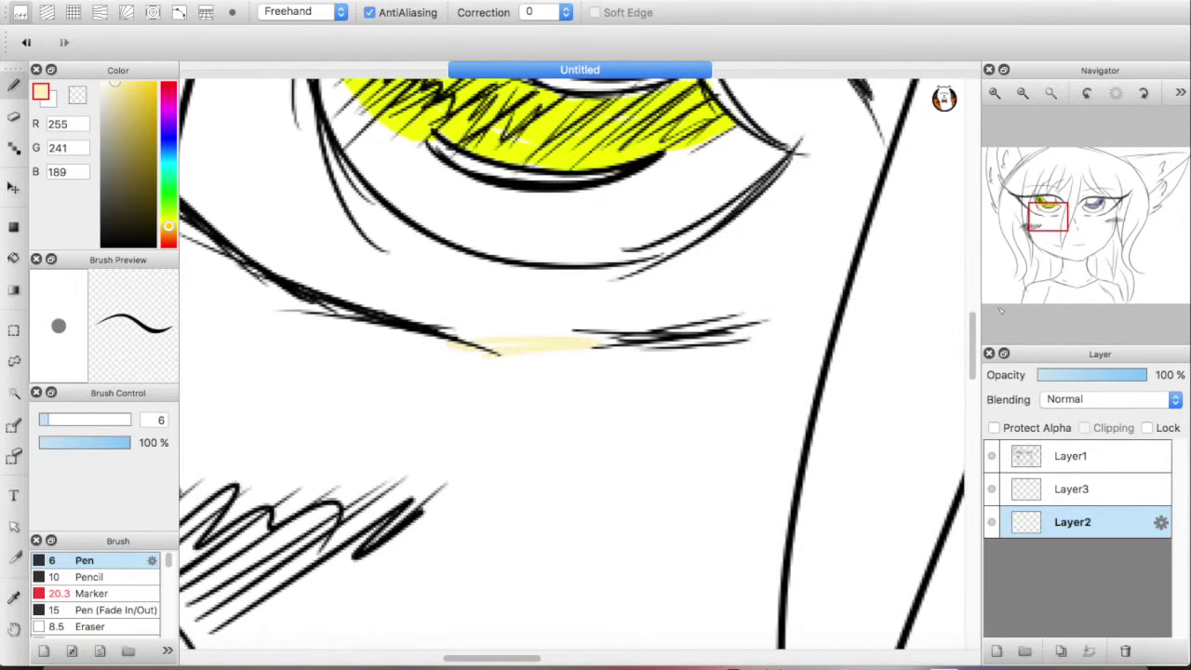
pyautogui.click(1058, 219)
pyautogui.moveTo(685, 231); pyautogui.dragTo(691, 299)
pyautogui.moveTo(550, 461); pyautogui.dragTo(619, 454)
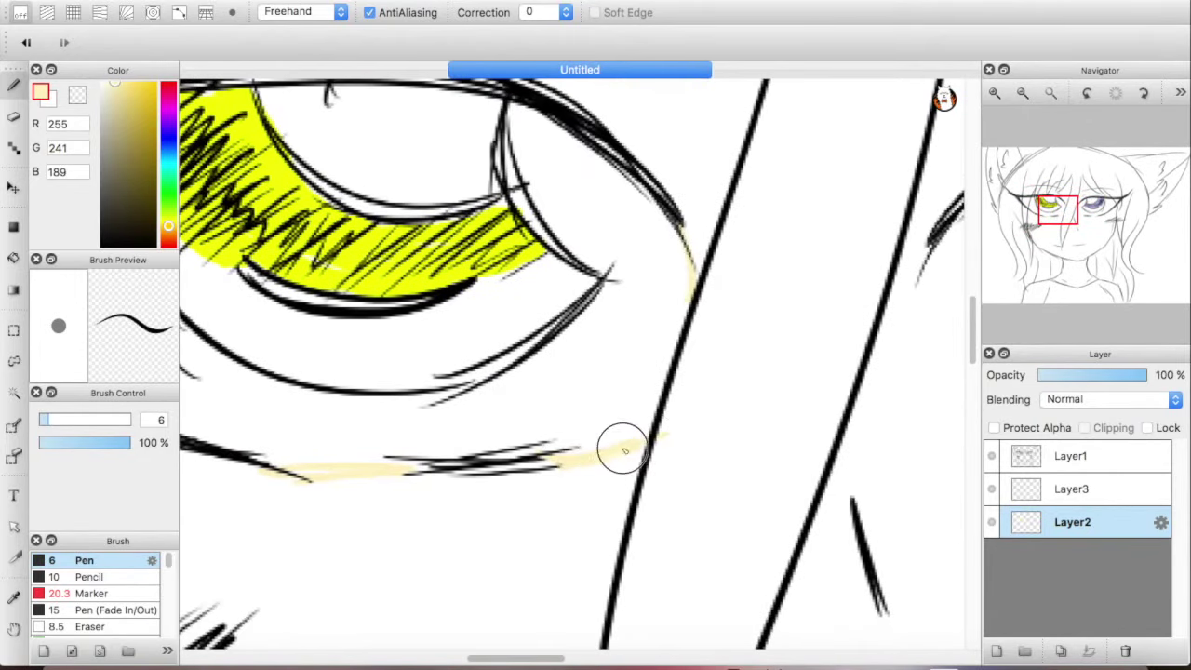
# Close the gaps around the right eye's inner corner and lower lid with cream pen strokes.
pyautogui.moveTo(1042, 214)
pyautogui.mouseDown()
pyautogui.moveTo(1060, 219)
pyautogui.moveTo(1028, 216)
pyautogui.mouseUp()
pyautogui.hscroll(10, 573, 363)
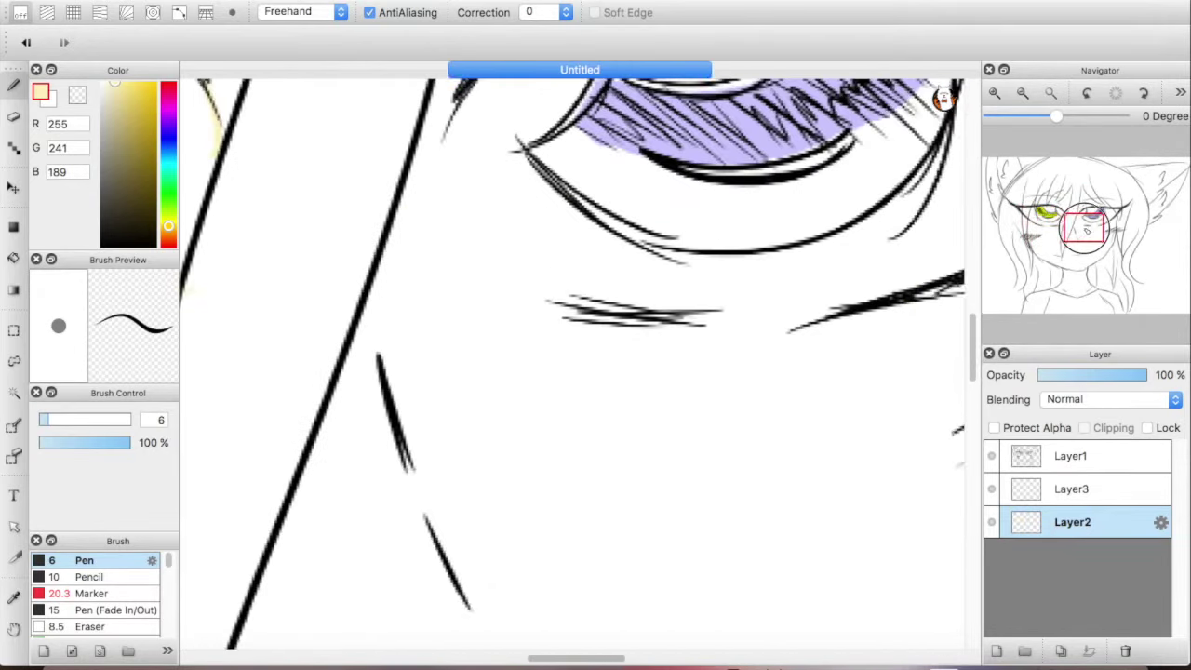
pyautogui.moveTo(395, 347)
pyautogui.mouseDown()
pyautogui.moveTo(407, 414)
pyautogui.moveTo(530, 491)
pyautogui.mouseUp()
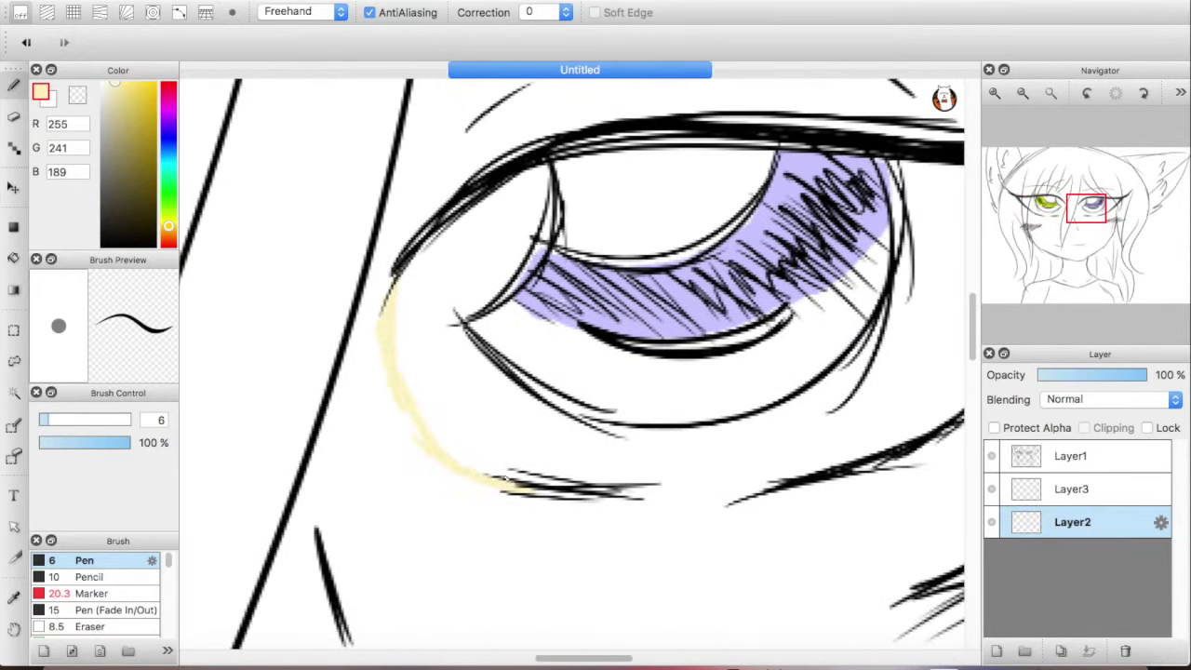
pyautogui.moveTo(728, 505); pyautogui.dragTo(603, 496)
# Close the remaining gaps in the hair strands and face outline with cream pen strokes.
pyautogui.moveTo(1092, 238); pyautogui.dragTo(1103, 222)
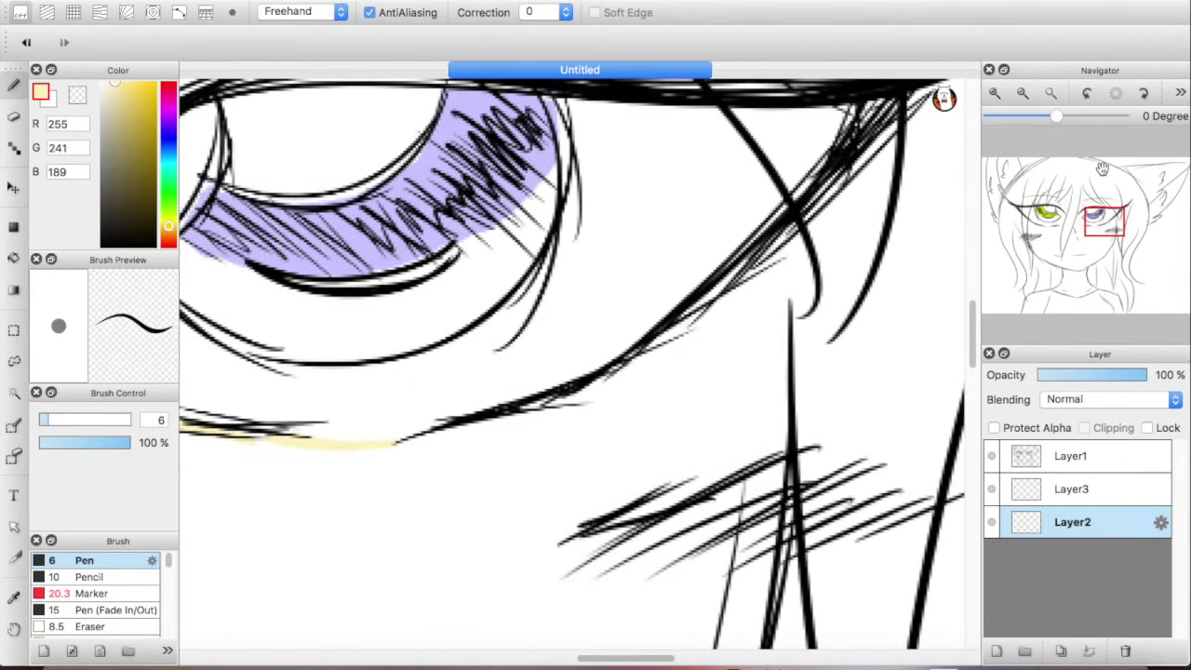
pyautogui.scroll(-8, 1102, 169)
pyautogui.scroll(3, 1102, 169)
pyautogui.moveTo(622, 340); pyautogui.dragTo(621, 358)
pyautogui.moveTo(1029, 239); pyautogui.dragTo(1039, 231)
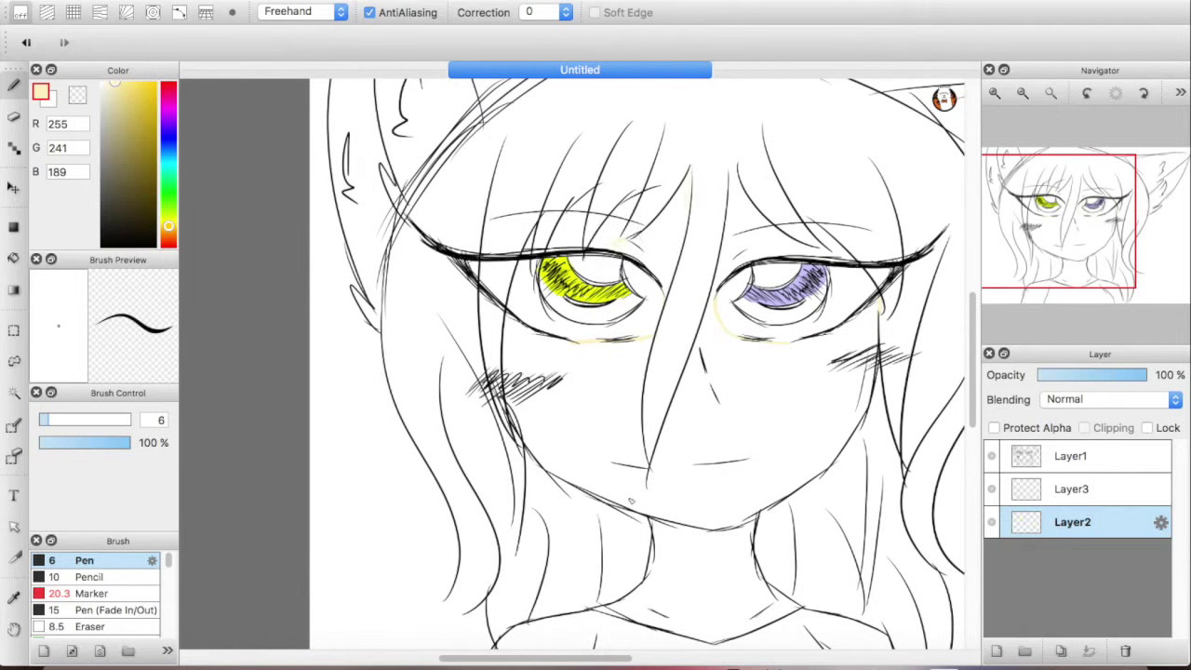
# Fill the face, forehead and neck with the cream skin colour using the Bucket tool.
pyautogui.click(13, 257)
pyautogui.click(582, 397)
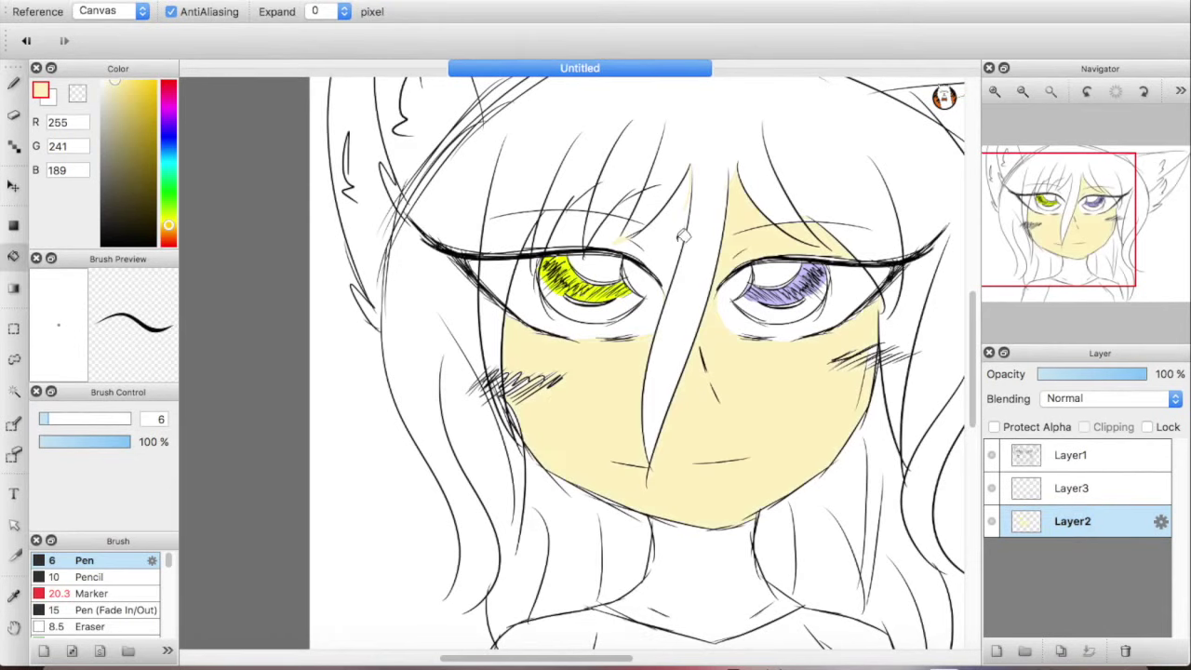
pyautogui.click(684, 234)
pyautogui.moveTo(1064, 271); pyautogui.dragTo(1067, 248)
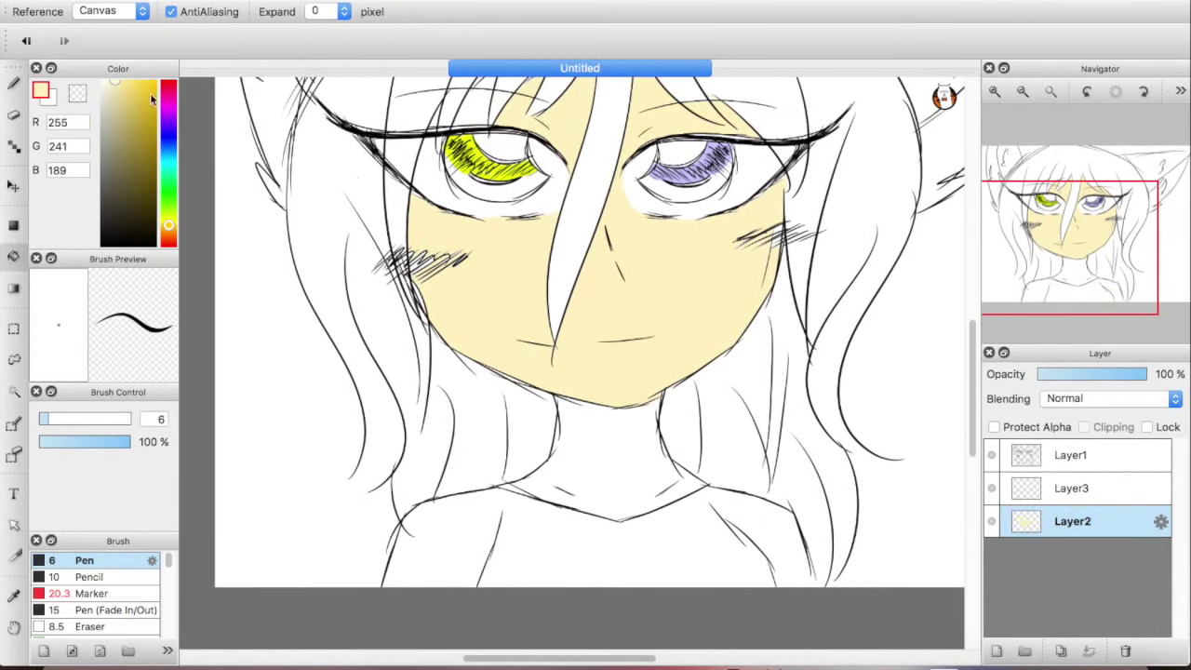
# Undo the ear fill that spilled over, close the ear outline with the pen and fill both ears' lower parts with cream.
pyautogui.scroll(5, 569, 434)
pyautogui.hscroll(3, 698, 279)
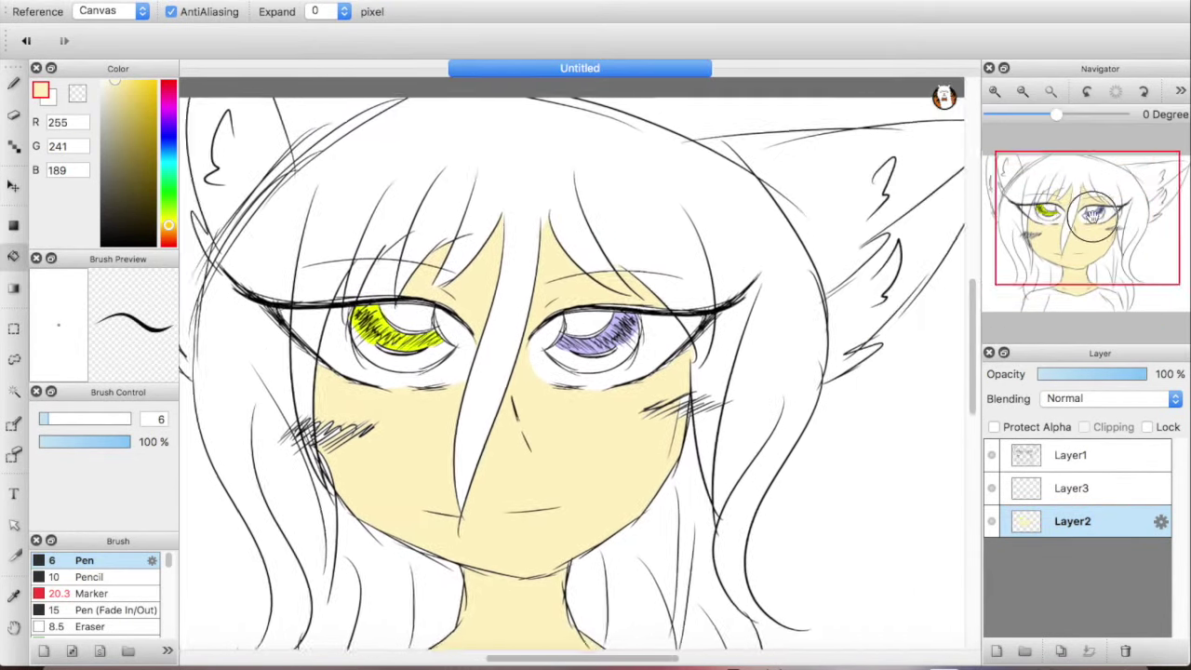
pyautogui.click(827, 198)
pyautogui.click(26, 41)
pyautogui.moveTo(1082, 253); pyautogui.dragTo(1122, 213)
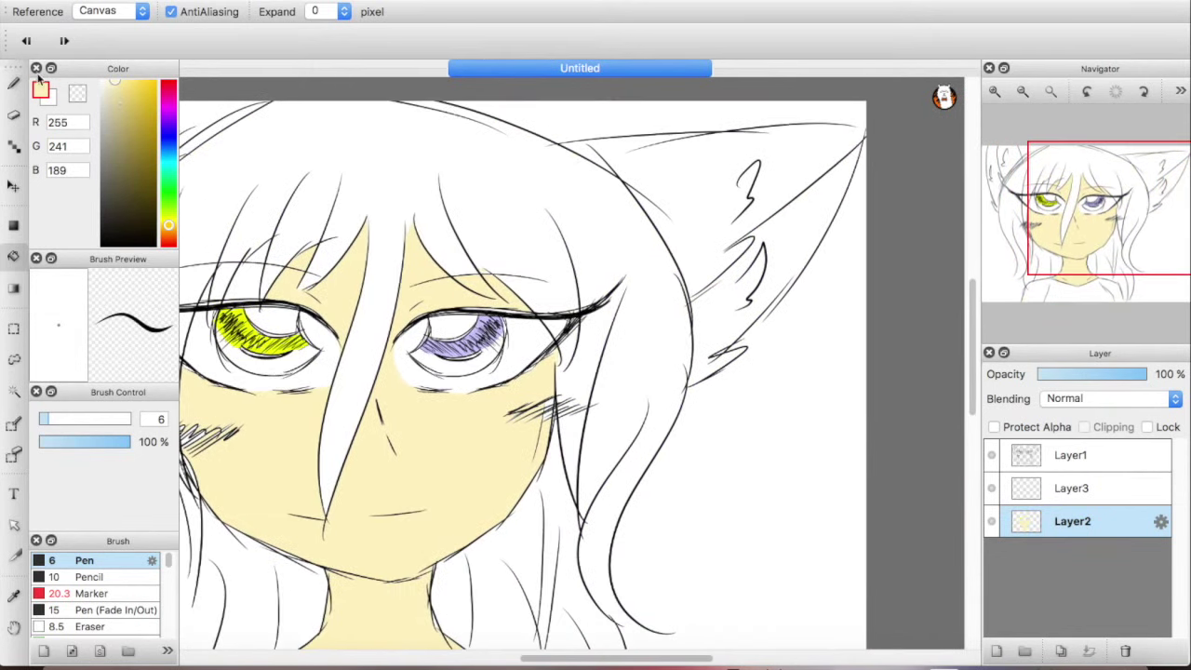
pyautogui.click(13, 83)
pyautogui.click(13, 257)
pyautogui.hscroll(-5, 526, 244)
pyautogui.scroll(2, 526, 244)
pyautogui.moveTo(1091, 257); pyautogui.dragTo(1078, 229)
pyautogui.click(1022, 91)
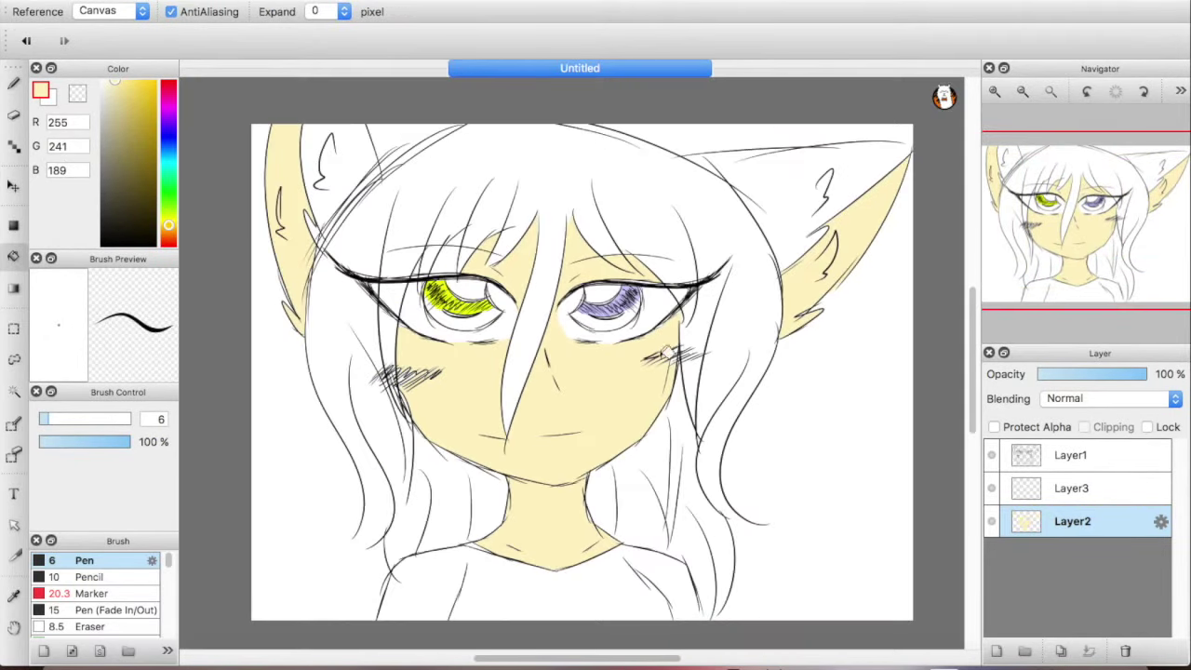
# Add a new layer beneath the skin layer and fill the left ear's upper part with light lilac (RGB 231, 189, 255).
pyautogui.click(998, 650)
pyautogui.moveTo(168, 104); pyautogui.dragTo(168, 118)
pyautogui.click(347, 161)
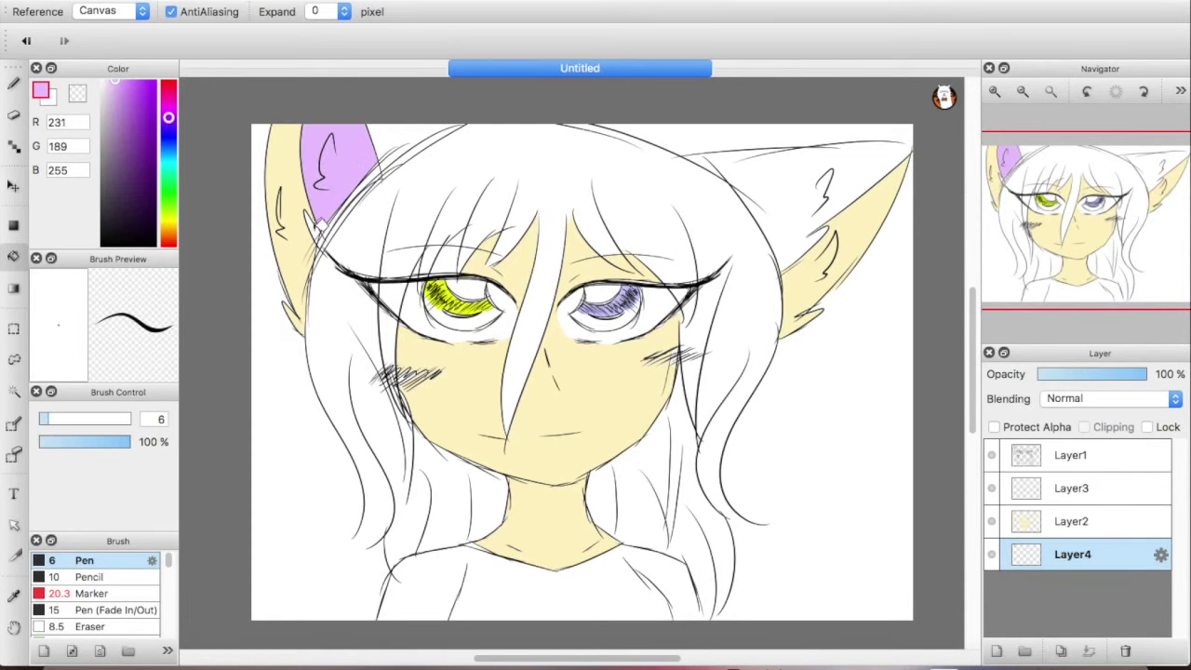
# Close the right ear's outline gap with the pen, fill its upper part with lilac and touch up the left ear's edge.
pyautogui.click(783, 185)
pyautogui.click(28, 42)
pyautogui.click(14, 83)
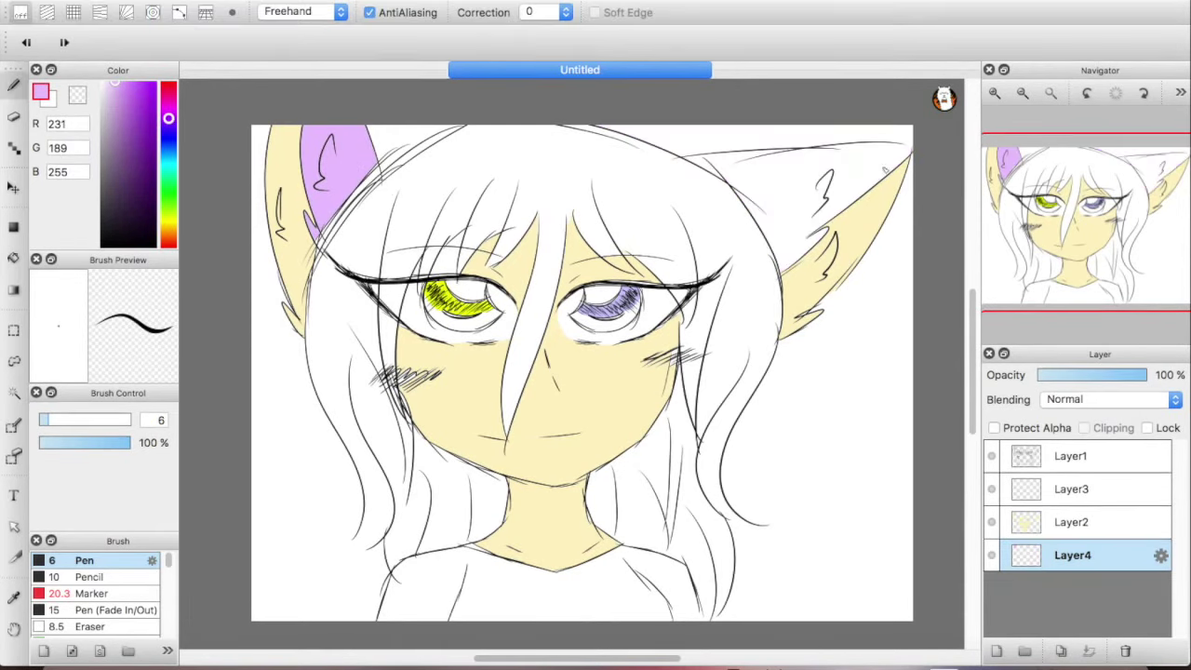
pyautogui.click(14, 257)
pyautogui.click(781, 189)
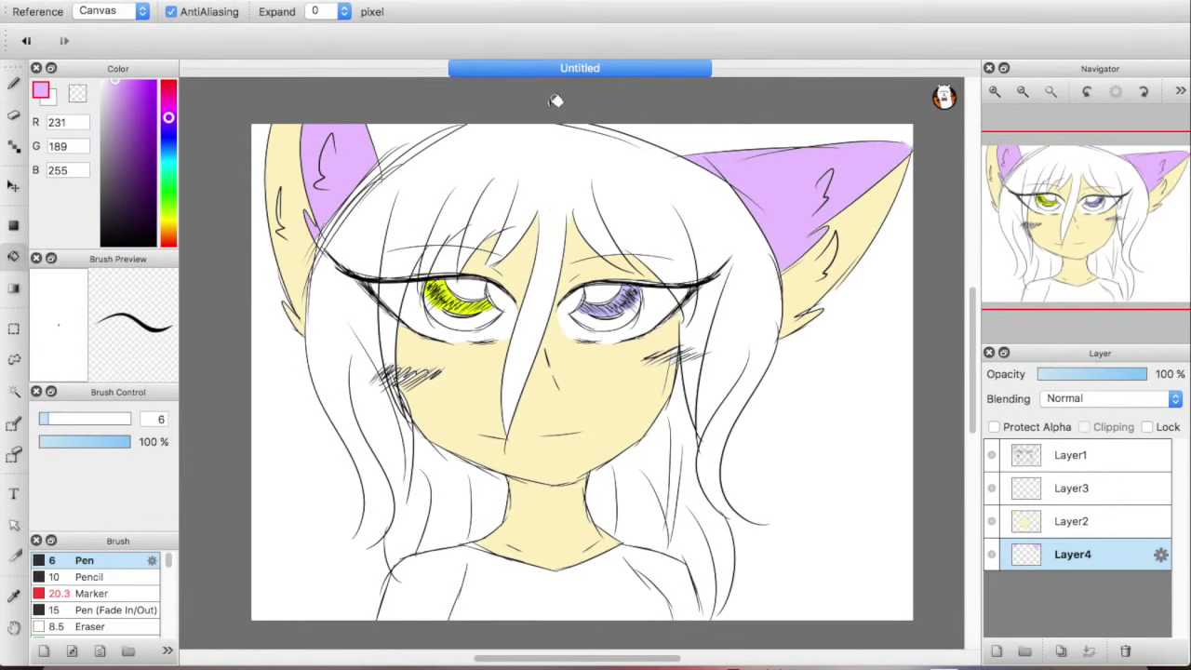
pyautogui.click(18, 85)
pyautogui.moveTo(380, 170)
pyautogui.mouseDown()
pyautogui.moveTo(320, 260)
pyautogui.moveTo(381, 173)
pyautogui.mouseUp()
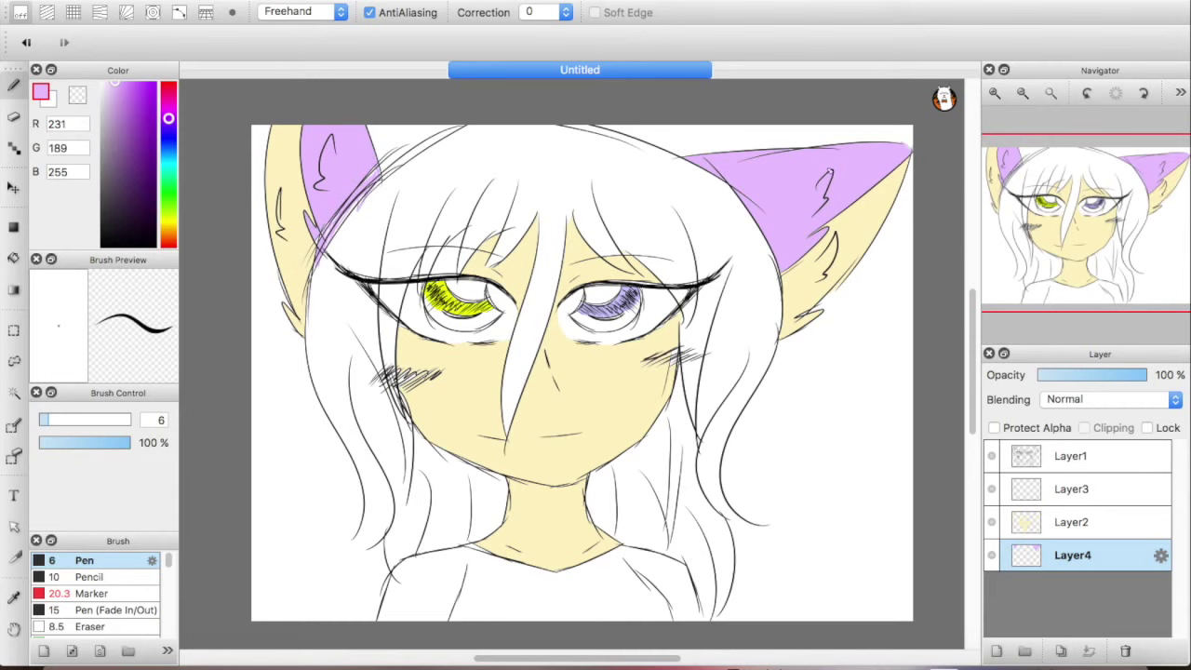
# Choose a soft purple (RGB 213, 172, 247), undo the trial hair fill and close the open hair tips with the pen.
pyautogui.click(13, 257)
pyautogui.moveTo(169, 192); pyautogui.dragTo(169, 120)
pyautogui.moveTo(130, 88); pyautogui.dragTo(117, 86)
pyautogui.click(462, 172)
pyautogui.press('super+z')
pyautogui.press('l')
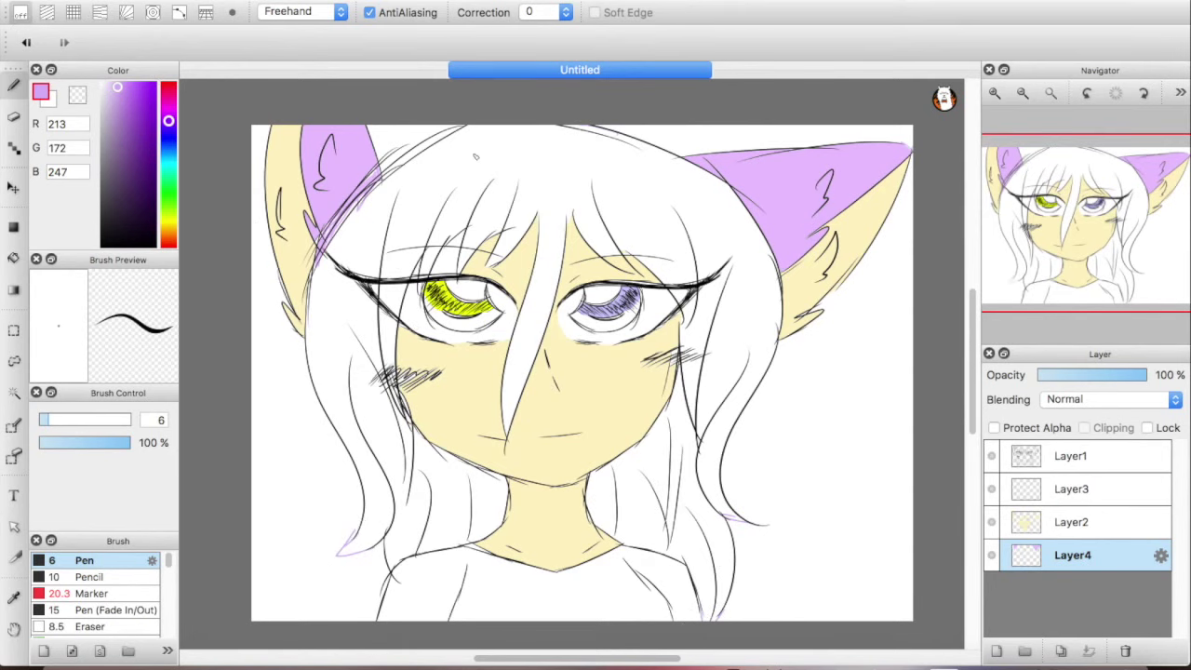
# Fill all the hair sections with the soft purple and touch up the missed spots along the left cheek.
pyautogui.click(11, 257)
pyautogui.click(421, 232)
pyautogui.click(350, 334)
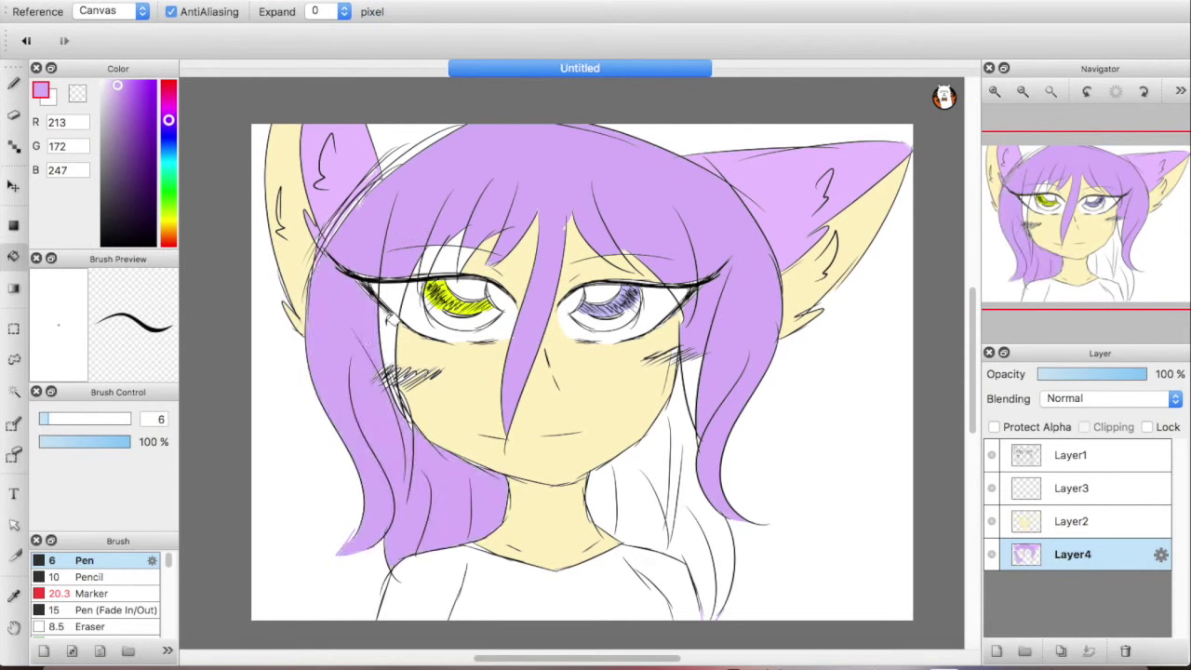
pyautogui.click(394, 302)
pyautogui.click(461, 247)
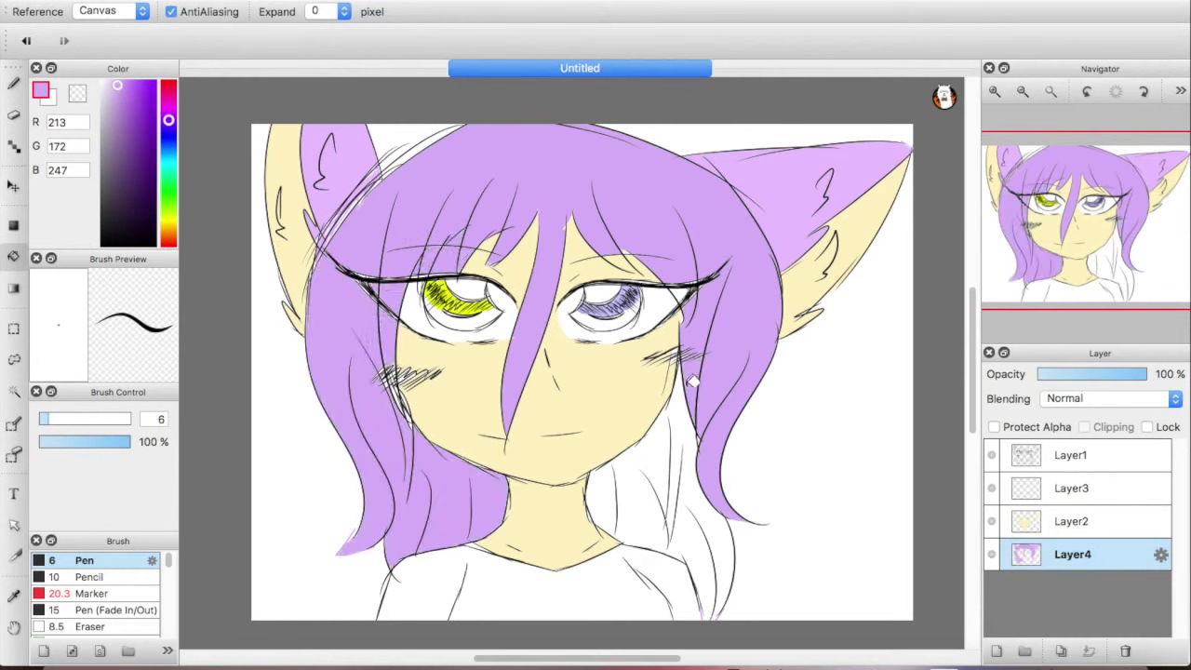
pyautogui.click(703, 462)
pyautogui.click(15, 88)
pyautogui.moveTo(406, 413); pyautogui.dragTo(397, 367)
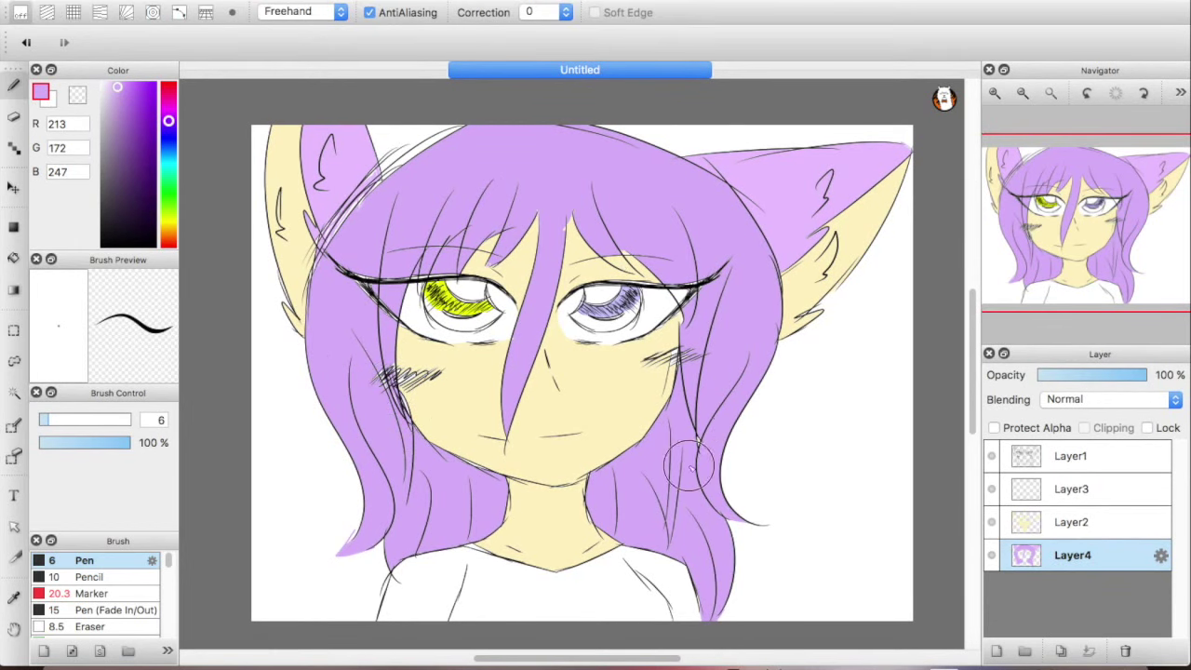
# Refill all the hair sections with a deeper purple (RGB 180, 109, 234) and touch up the right hair strand with the pen.
pyautogui.click(130, 93)
pyautogui.click(13, 257)
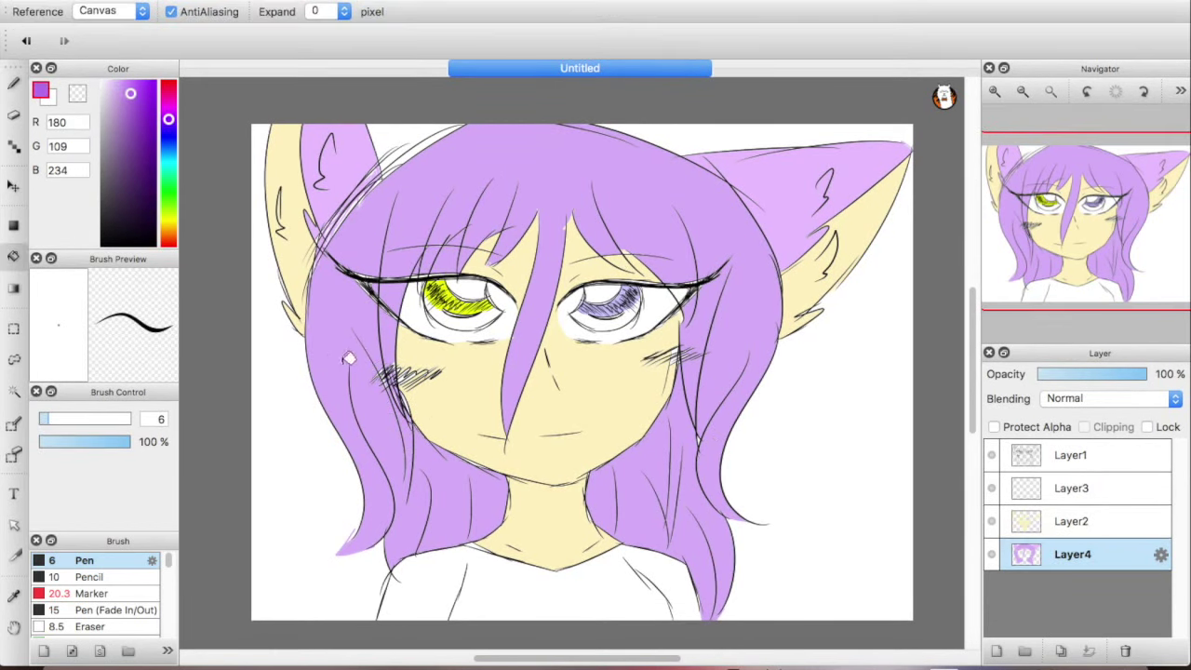
pyautogui.click(355, 356)
pyautogui.click(427, 216)
pyautogui.click(670, 453)
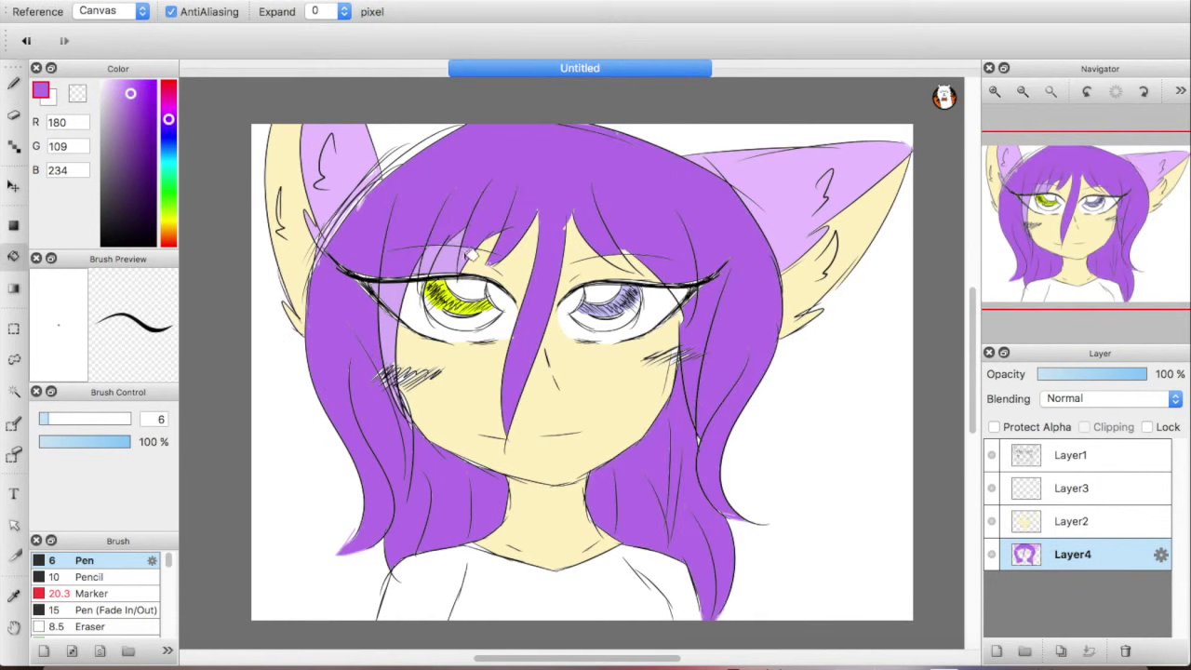
pyautogui.click(387, 291)
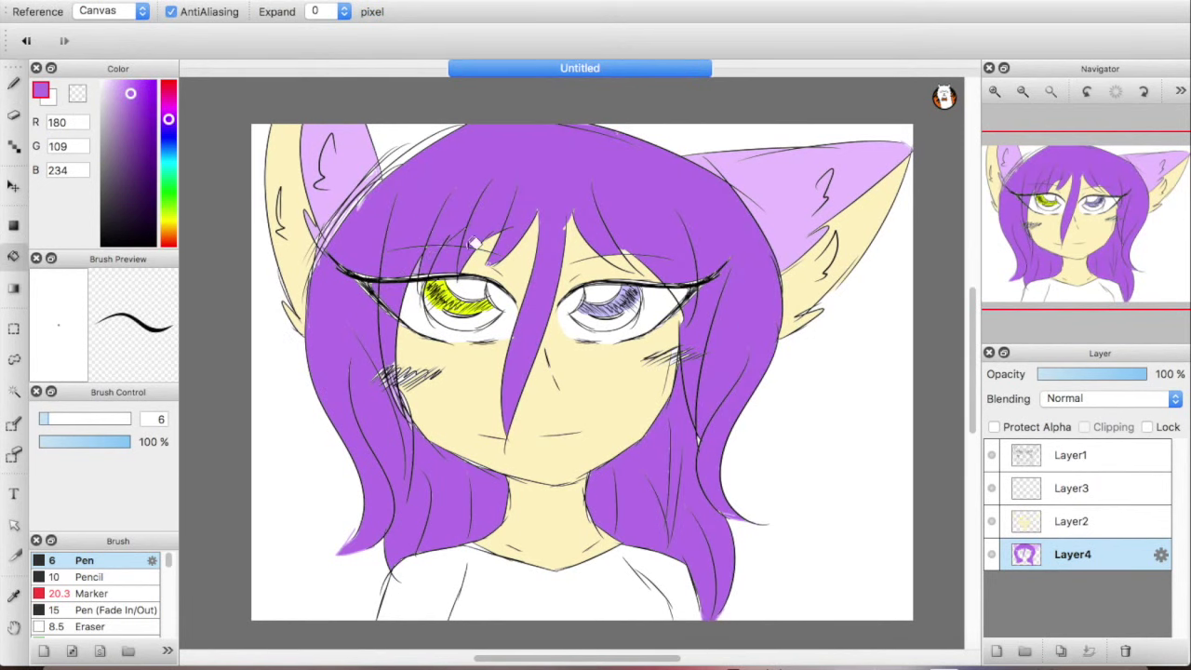
pyautogui.click(13, 84)
pyautogui.moveTo(699, 437); pyautogui.dragTo(687, 456)
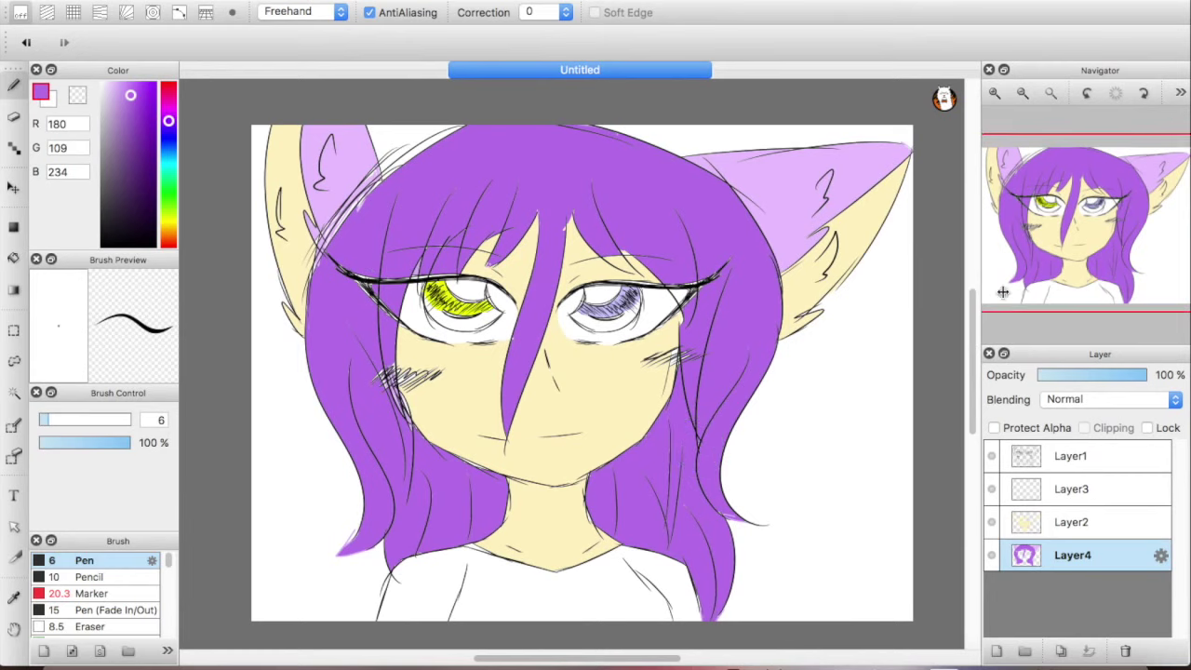
# Fill the girl's shirt with light blue (RGB 207, 228, 255).
pyautogui.click(1084, 237)
pyautogui.click(14, 256)
pyautogui.moveTo(174, 135); pyautogui.dragTo(170, 147)
pyautogui.click(110, 83)
pyautogui.click(554, 576)
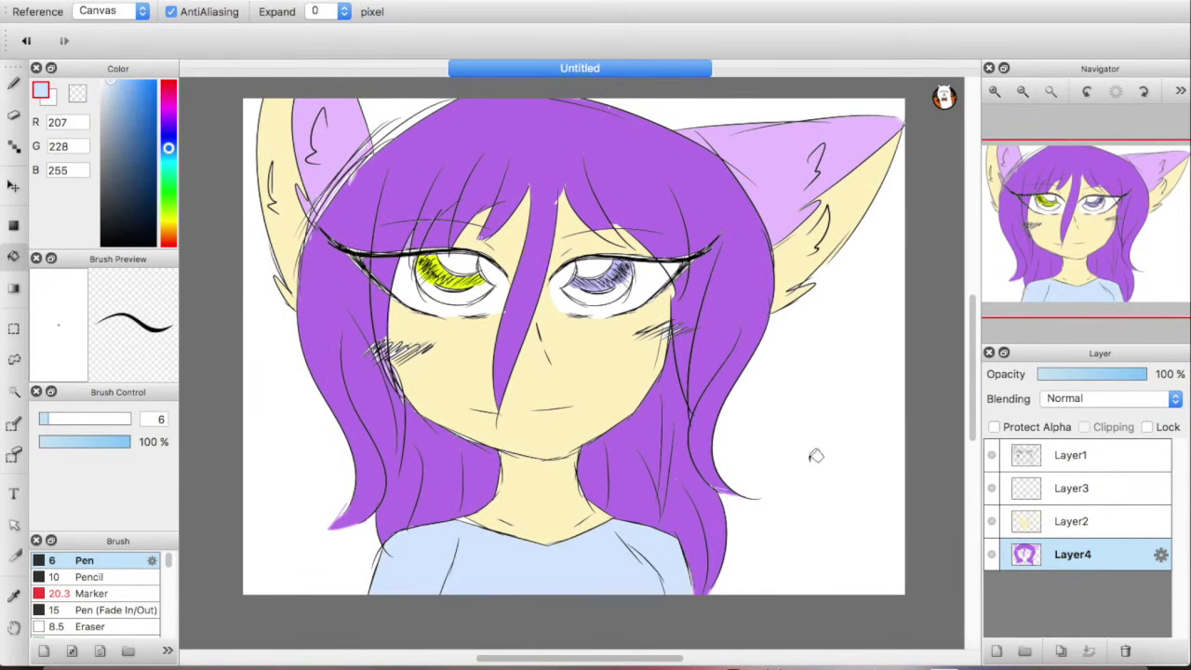
# Draw a heart on the middle of the shirt in pink (RGB 255, 170, 243) and fill it with the same colour.
pyautogui.press('b')
pyautogui.moveTo(168, 147); pyautogui.dragTo(168, 105)
pyautogui.click(124, 75)
pyautogui.moveTo(528, 567)
pyautogui.mouseDown()
pyautogui.moveTo(517, 553)
pyautogui.moveTo(549, 559)
pyautogui.mouseUp()
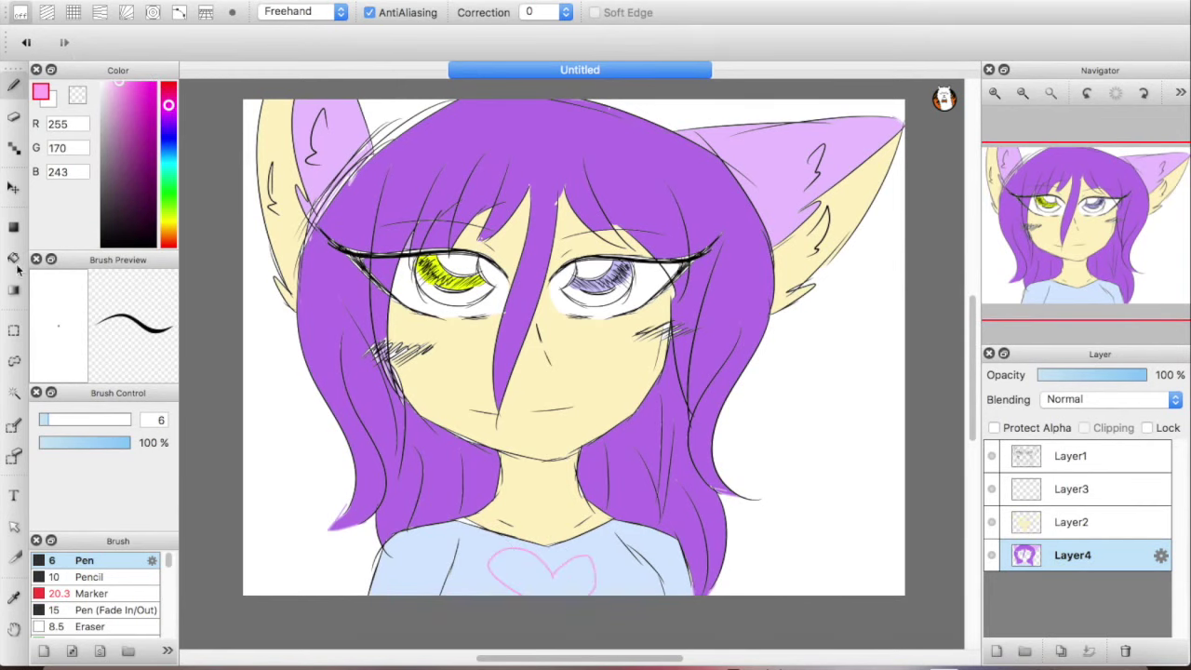
pyautogui.click(13, 258)
pyautogui.click(540, 570)
# Merge the line art layer down through all the colour layers into the single bottom layer, Layer4.
pyautogui.click(13, 86)
pyautogui.moveTo(1067, 271)
pyautogui.mouseDown()
pyautogui.moveTo(1088, 235)
pyautogui.moveTo(1073, 235)
pyautogui.mouseUp()
pyautogui.click(1071, 456)
pyautogui.click(1088, 653)
pyautogui.click(1088, 653)
pyautogui.click(1088, 652)
pyautogui.moveTo(770, 402); pyautogui.dragTo(751, 445)
pyautogui.moveTo(788, 421); pyautogui.dragTo(828, 460)
pyautogui.moveTo(849, 433); pyautogui.dragTo(850, 465)
pyautogui.moveTo(835, 453); pyautogui.dragTo(876, 451)
pyautogui.moveTo(809, 519); pyautogui.dragTo(820, 519)
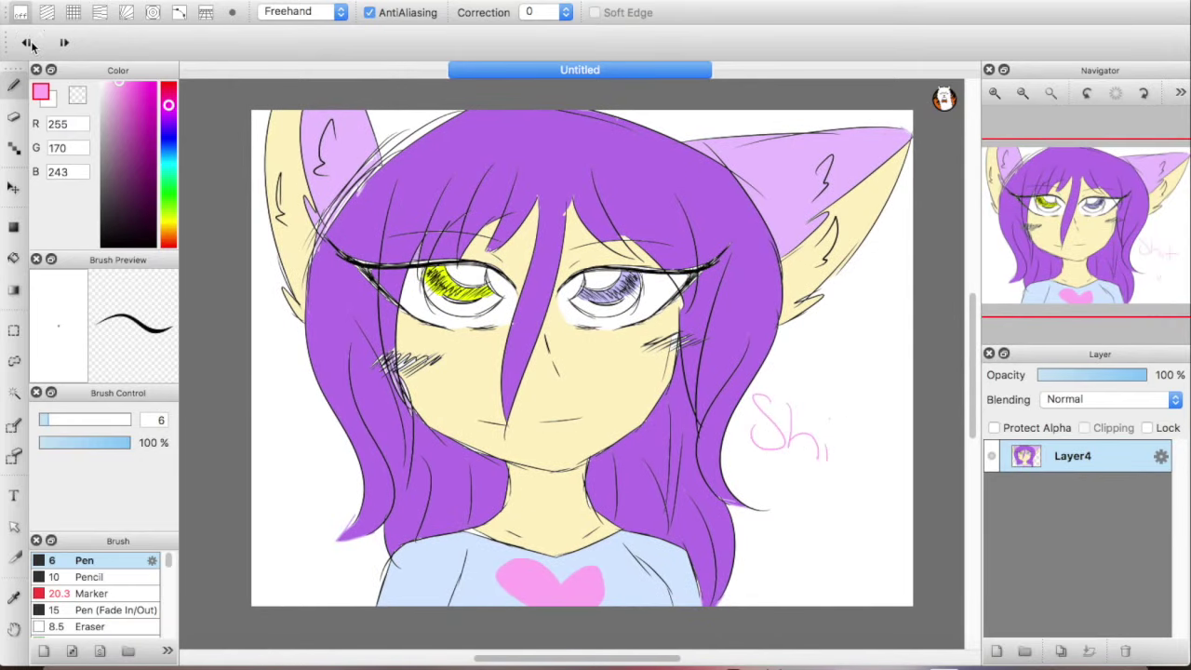
pyautogui.click(912, 667)
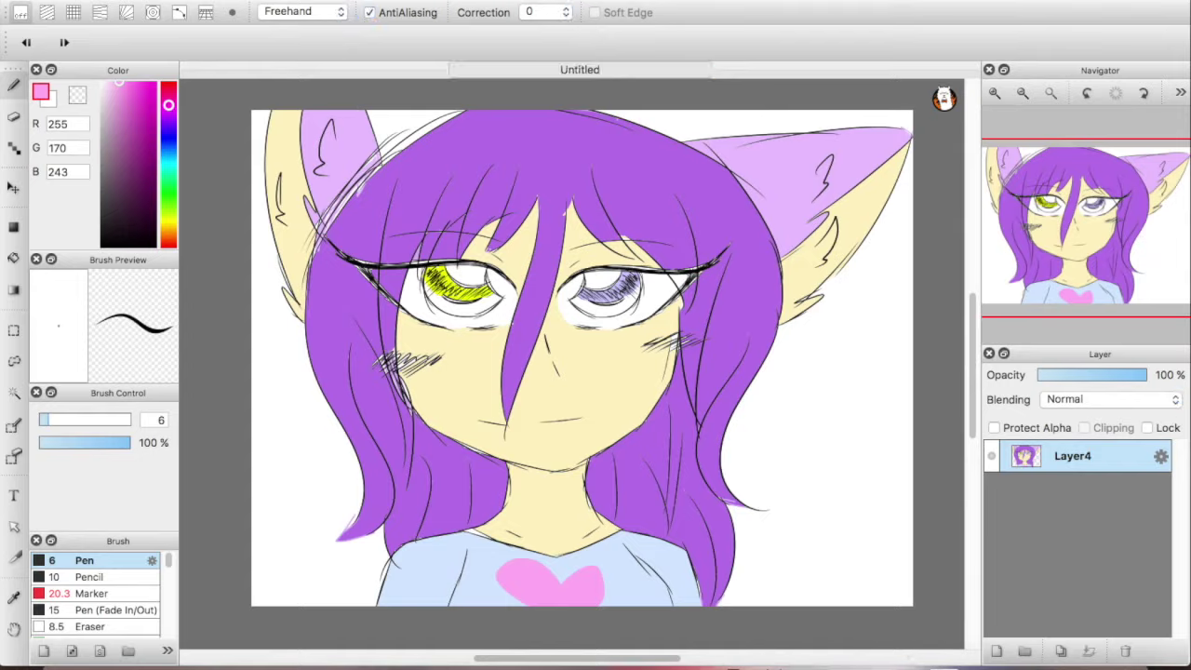